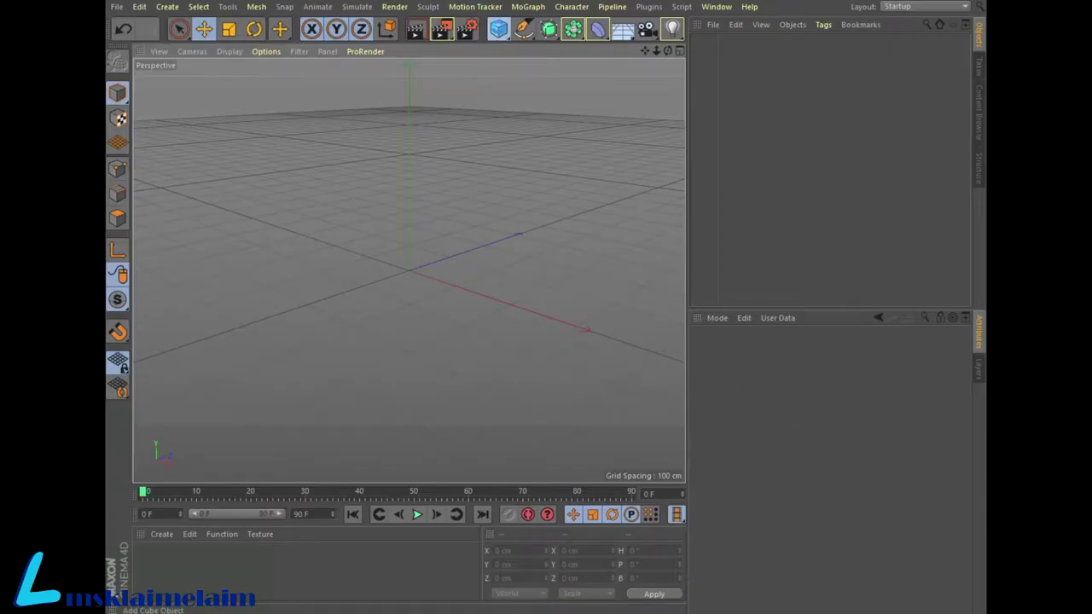
Add a Sphere primitive and set its segments to 60
left_click(498, 29)
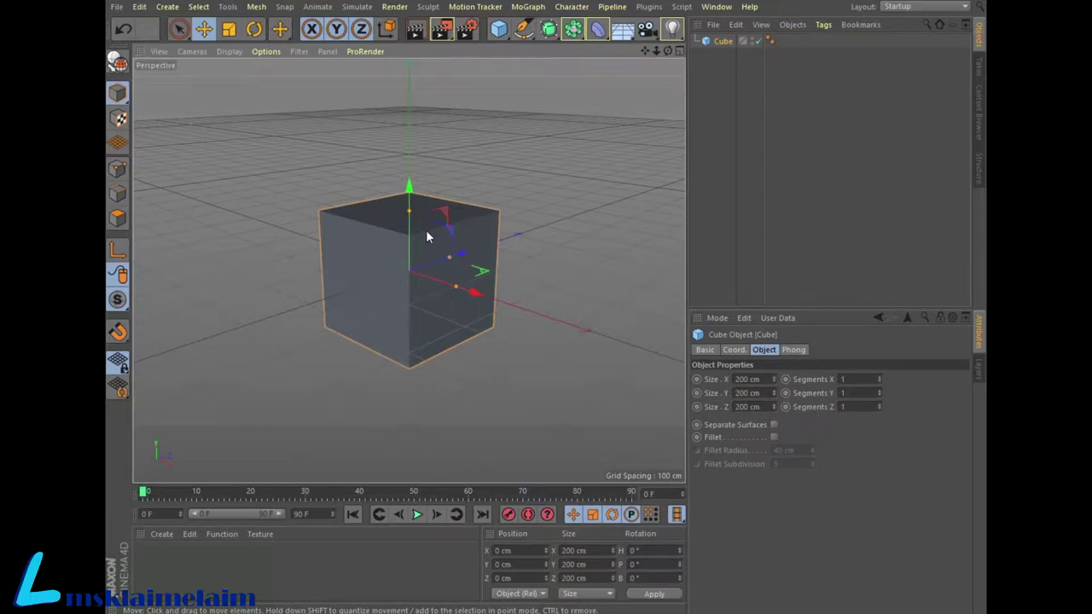
key("Delete")
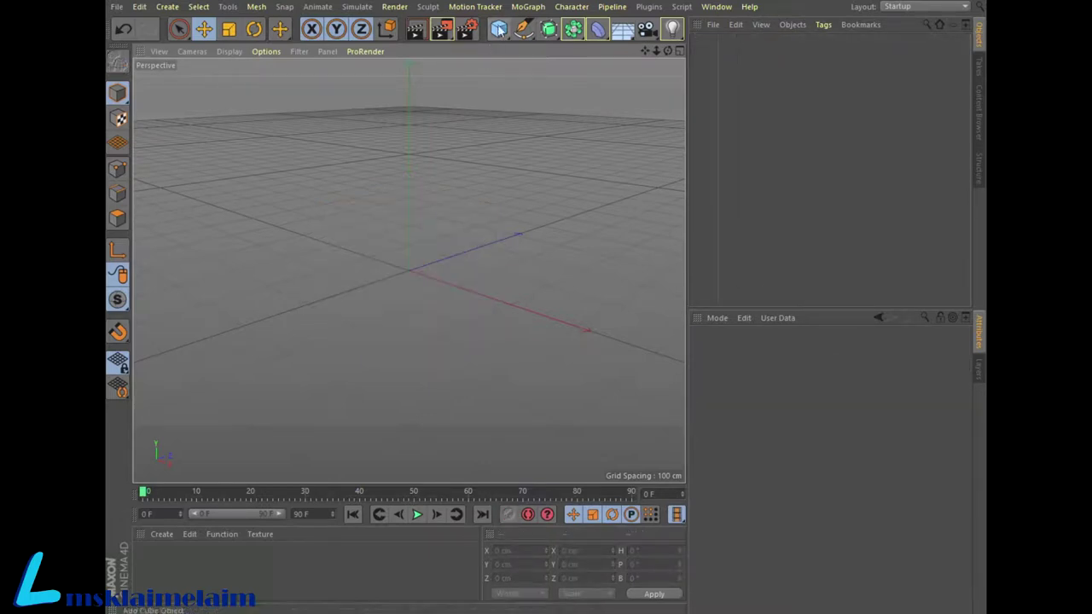
left_click(498, 29)
left_click(758, 77)
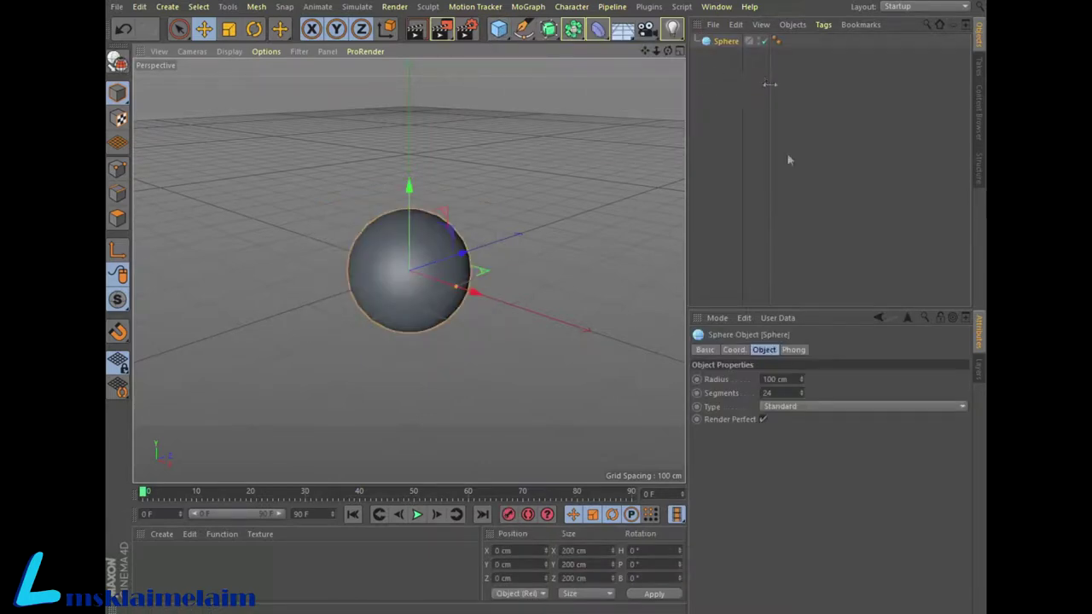
left_click(770, 393)
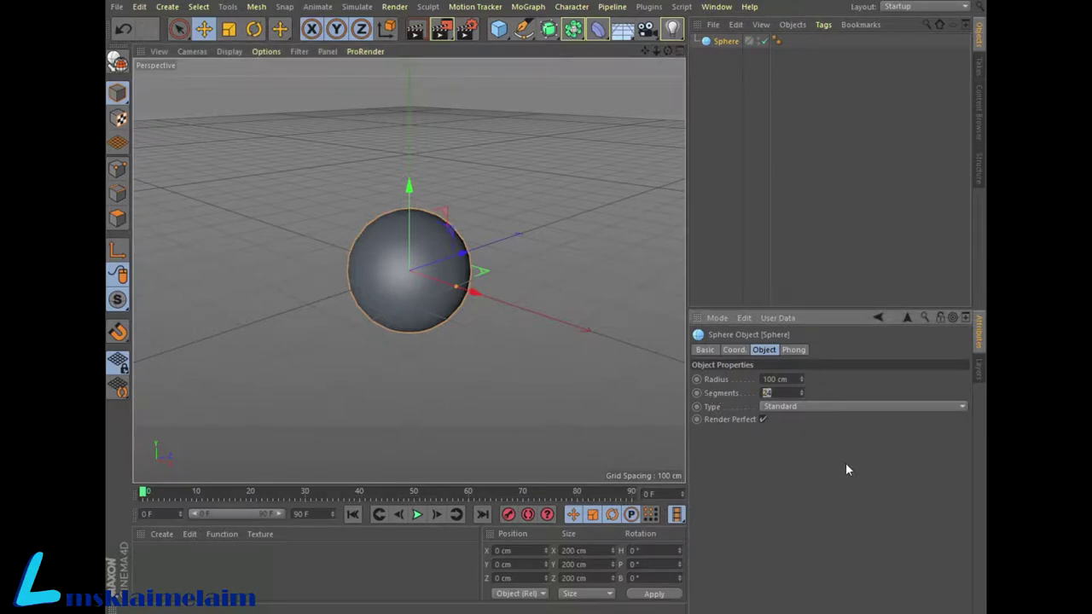
type("60")
key("Return")
Add a Voronoi Fracture object and nest the sphere under it
left_click(526, 7)
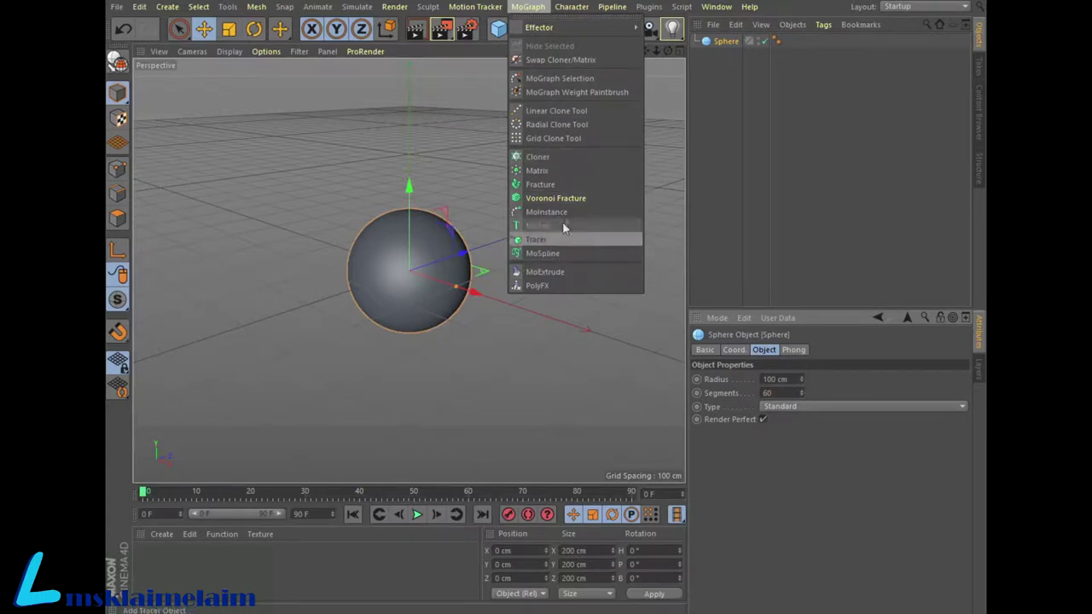
left_click(572, 201)
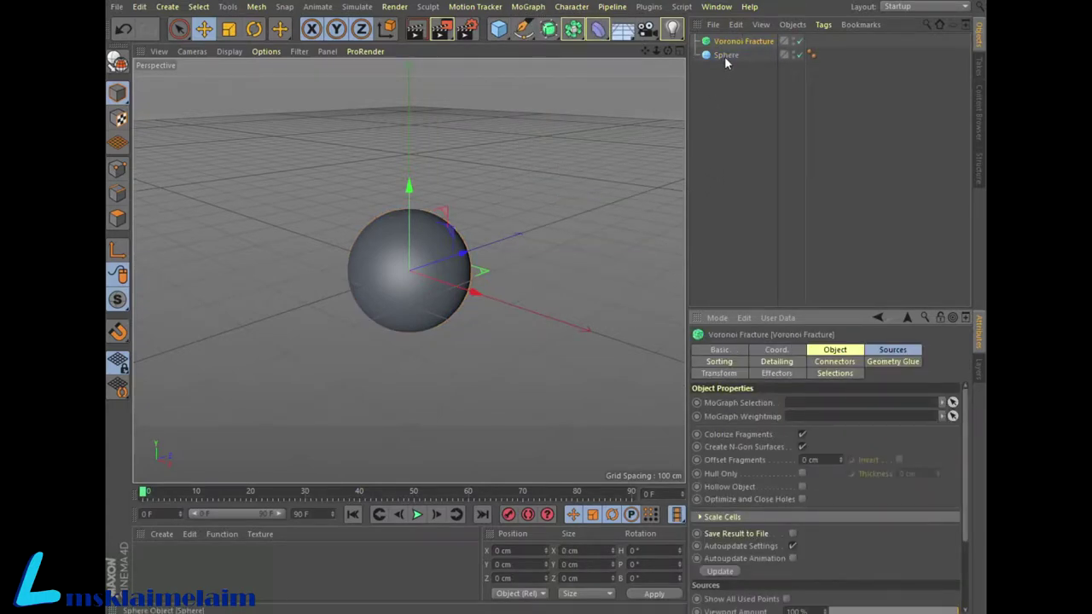
left_click_drag(724, 56, 741, 47)
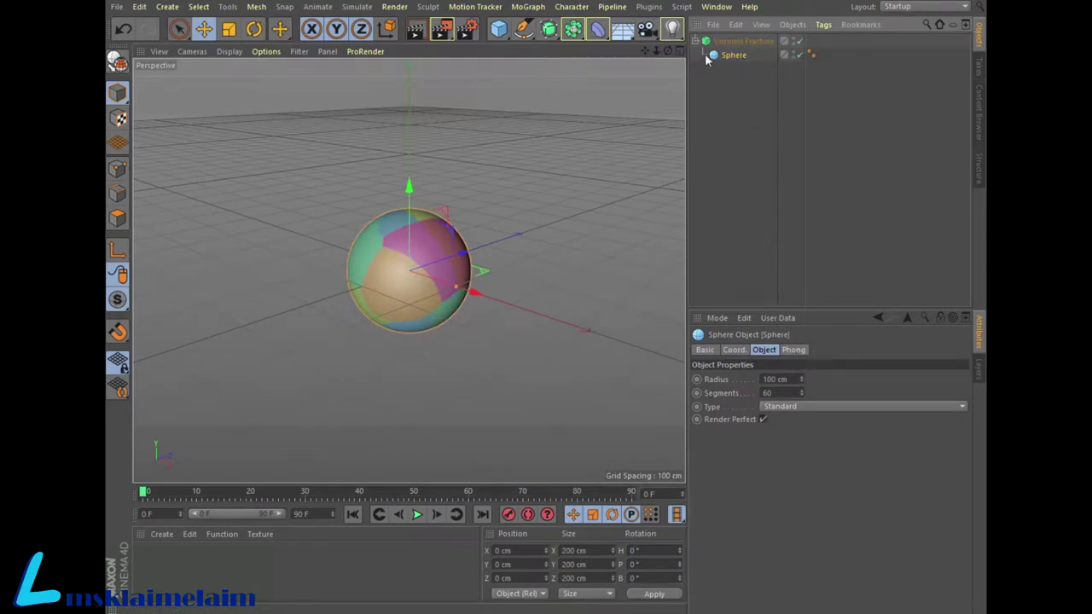
left_click(528, 7)
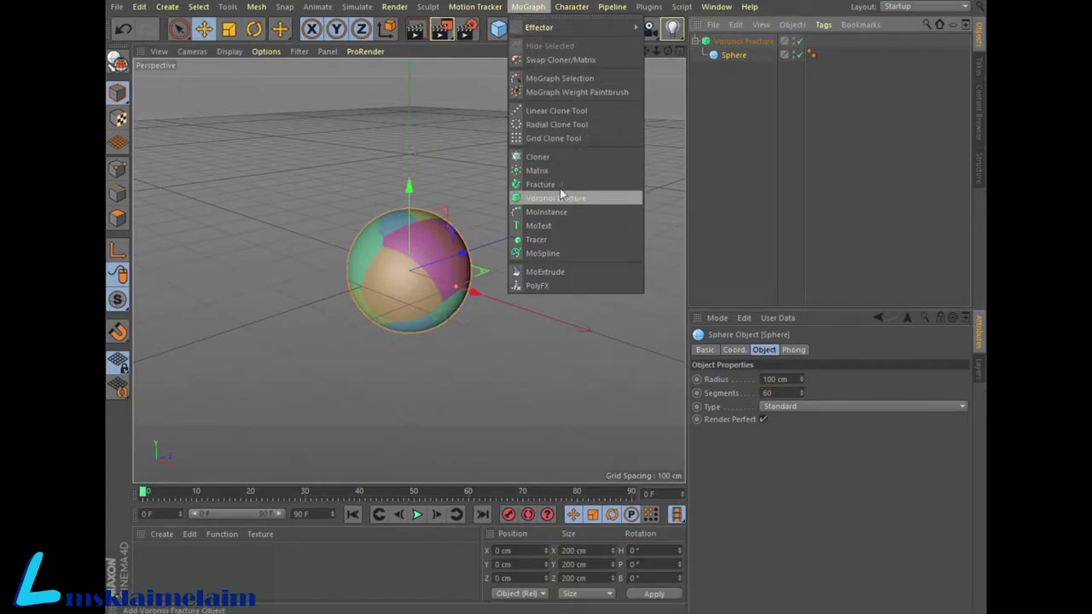
mouse_move(563, 27)
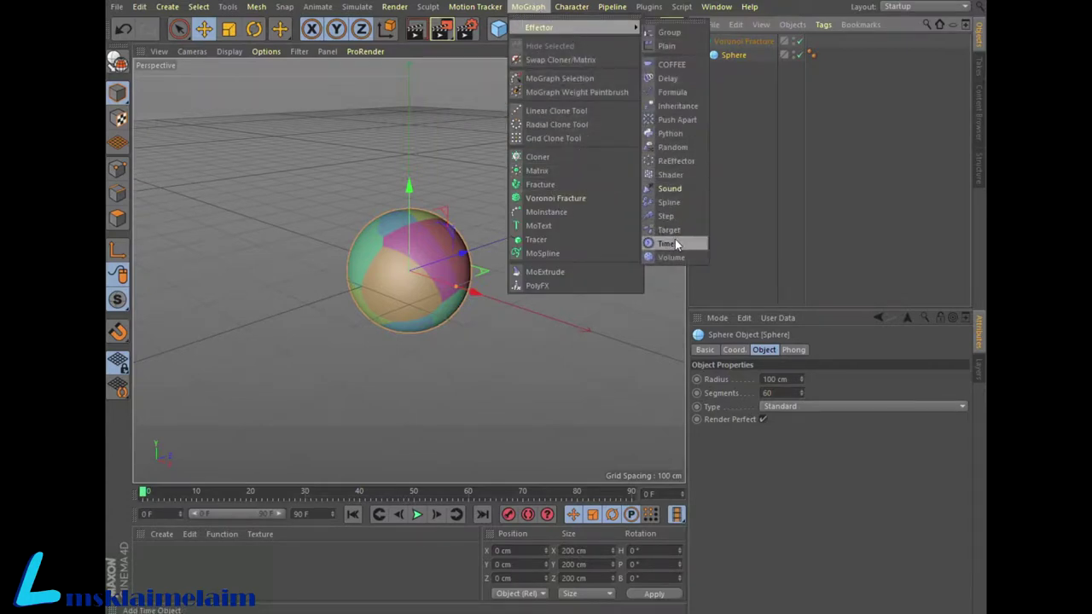
Add a Time effector with a Linear falloff shape and show its transform parameters
left_click(677, 245)
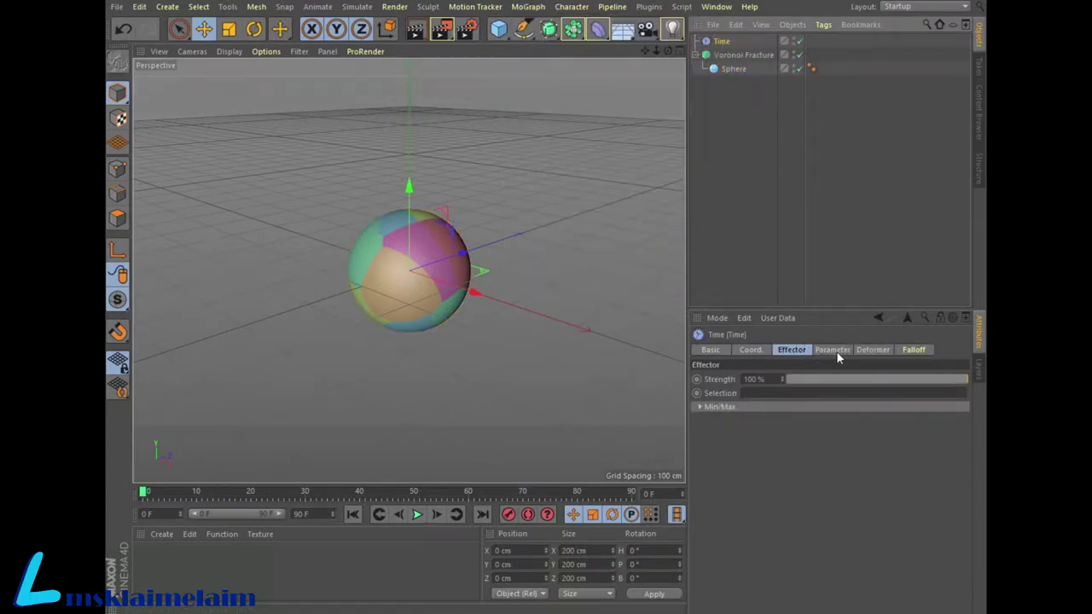
left_click(916, 350)
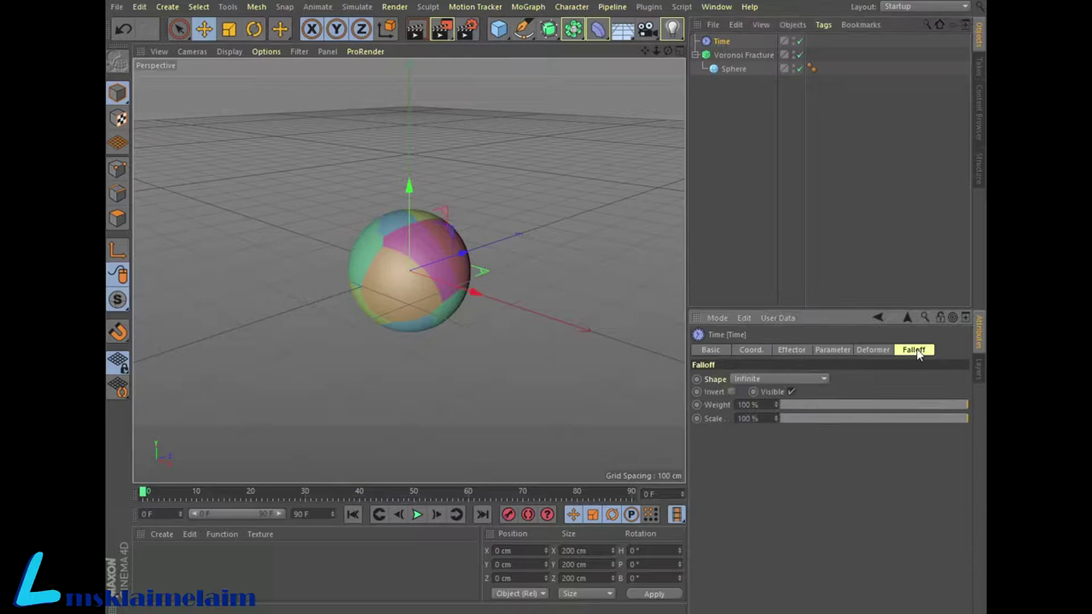
left_click(824, 378)
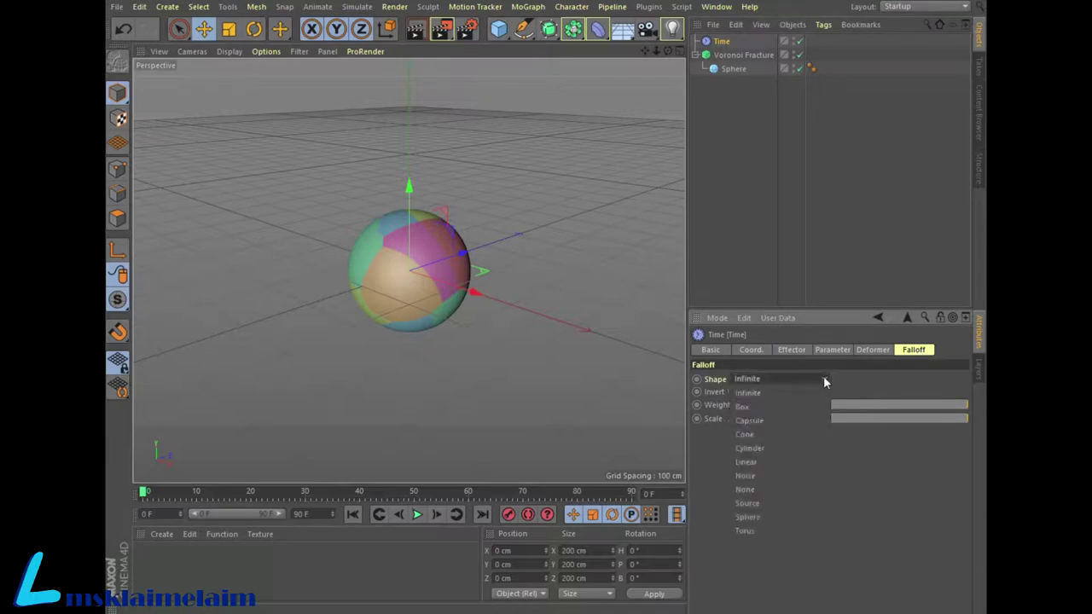
left_click(791, 462)
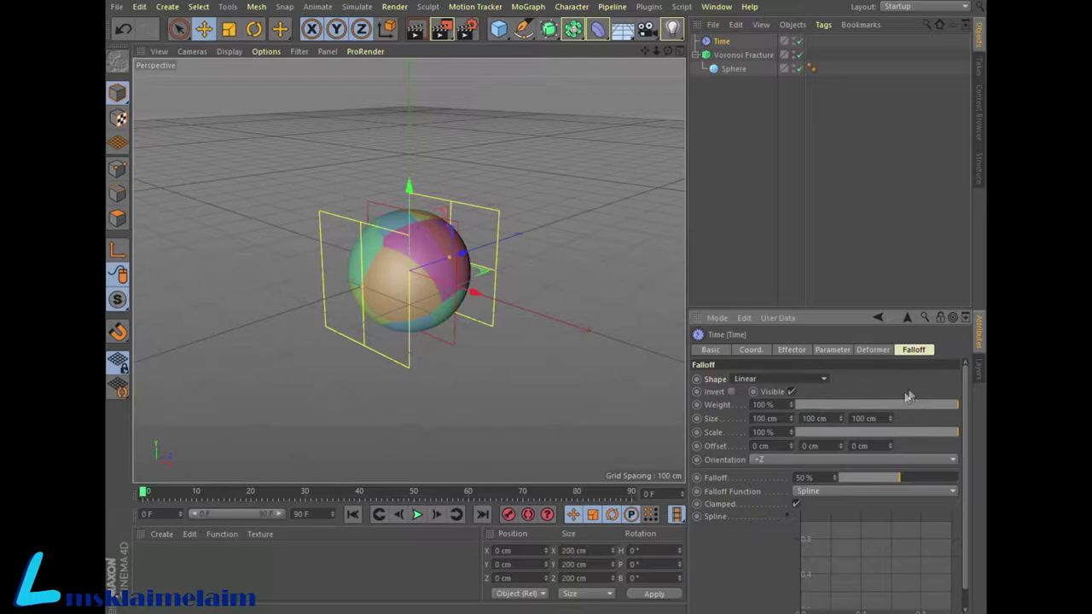
left_click_drag(934, 460, 919, 468)
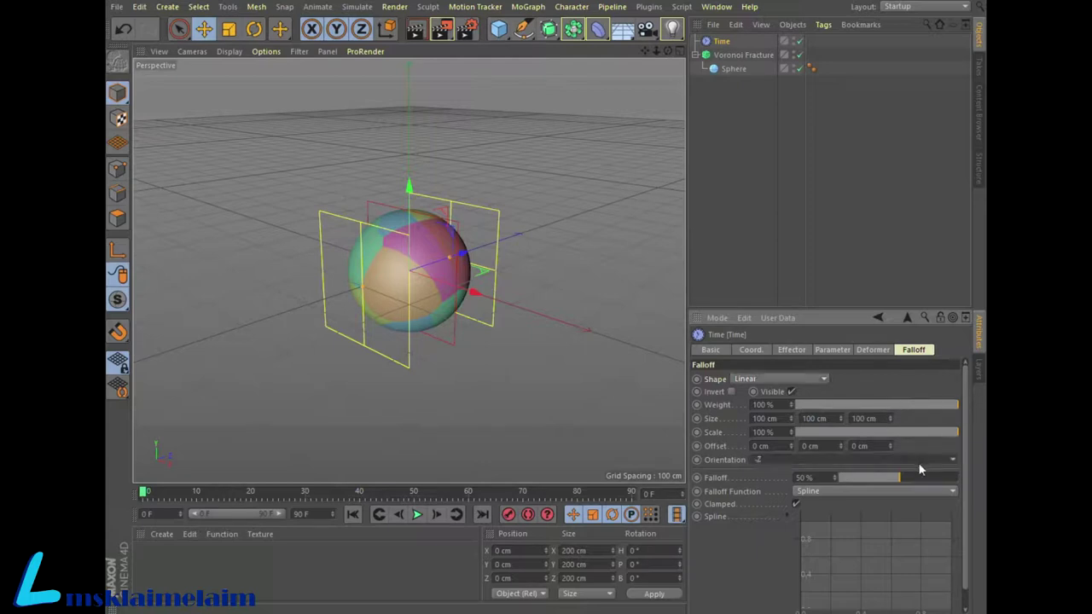
key("ctrl+z")
left_click(828, 406)
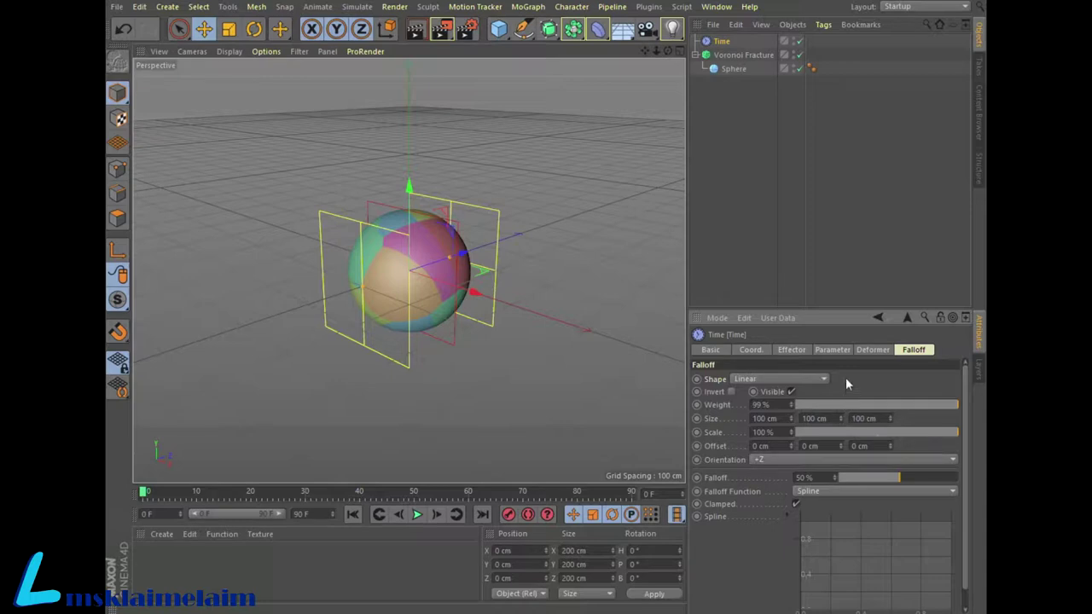
left_click(826, 381)
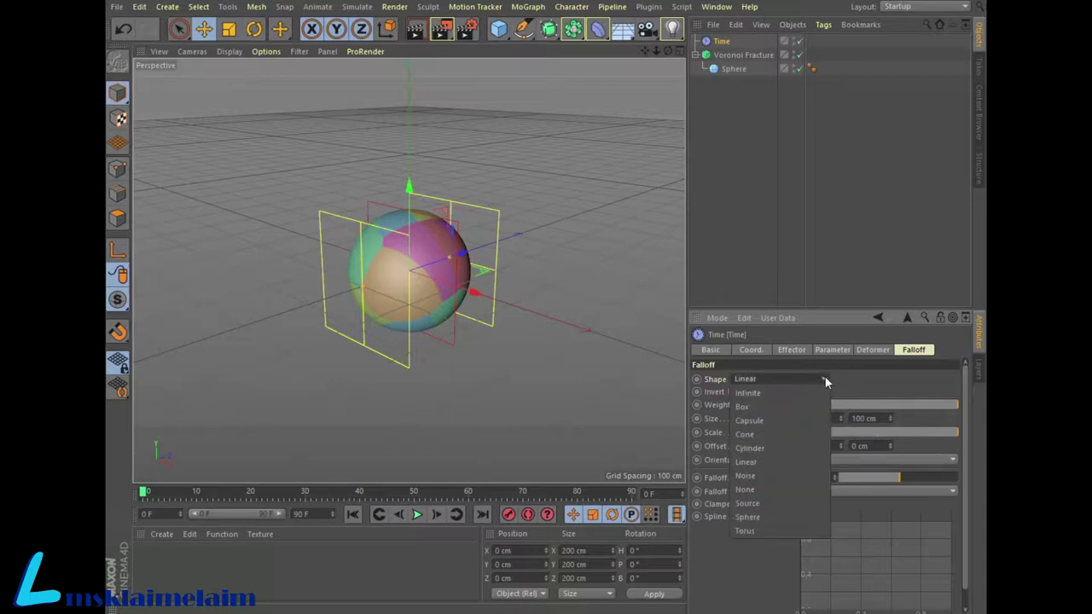
left_click(825, 377)
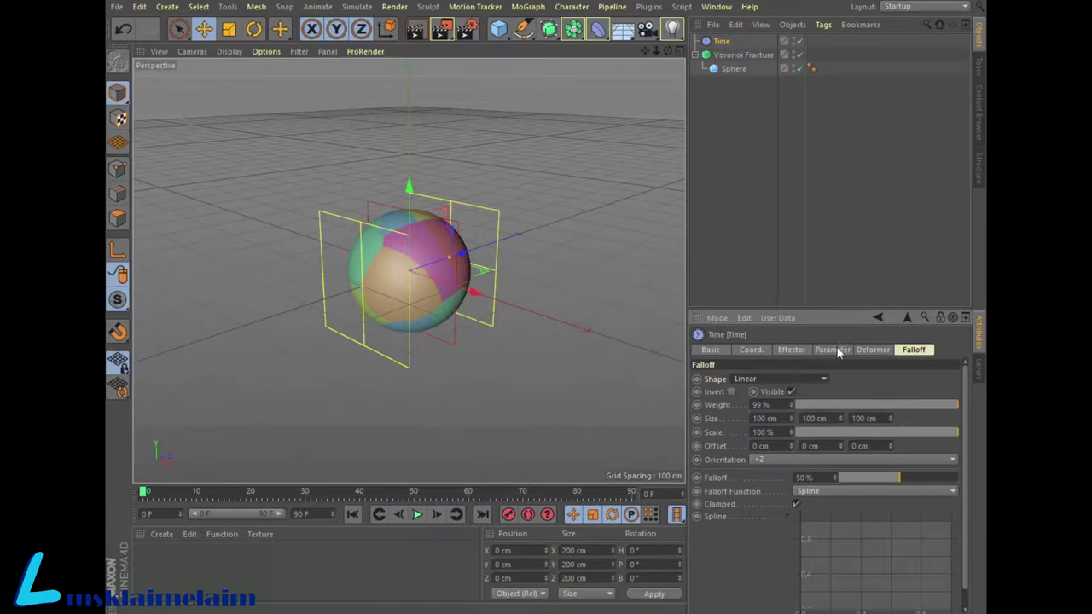
left_click(799, 352)
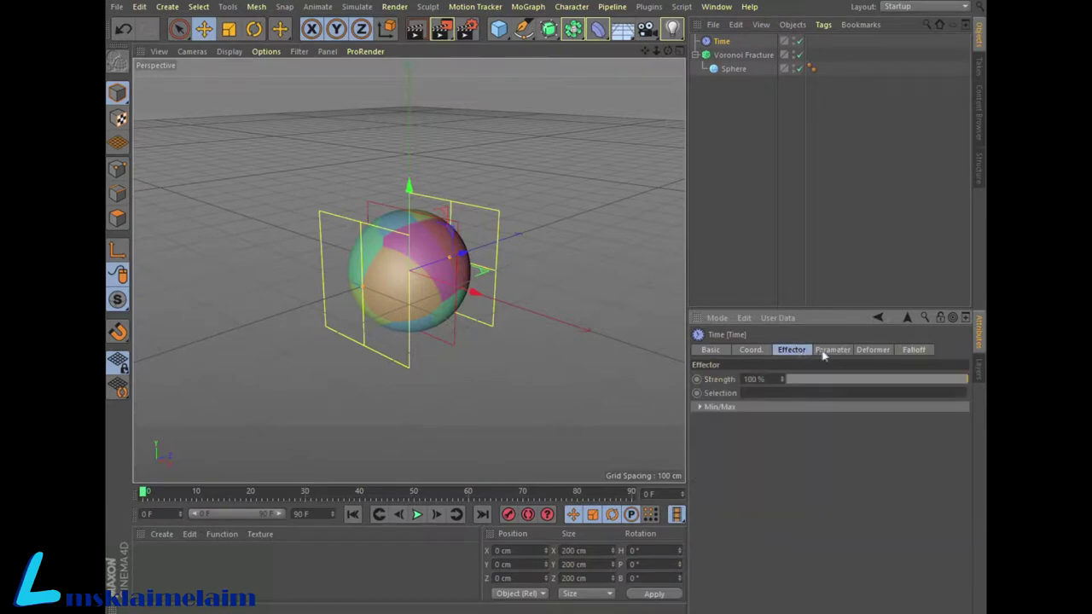
left_click(825, 353)
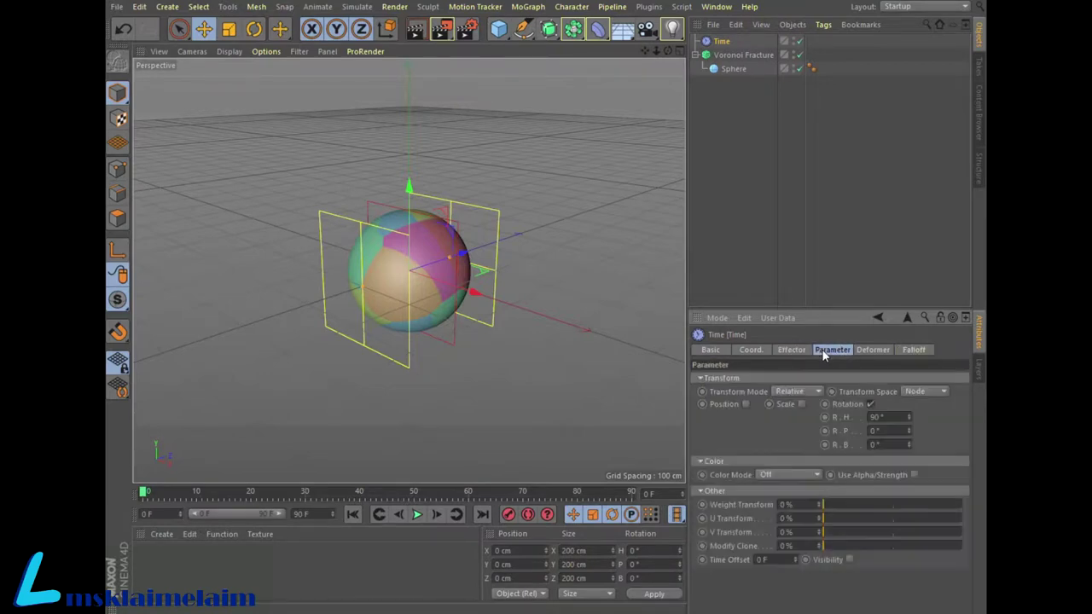
Give the Time effector a 5/7/2 cm position offset and 1°/5°/9° rotation
left_click(744, 403)
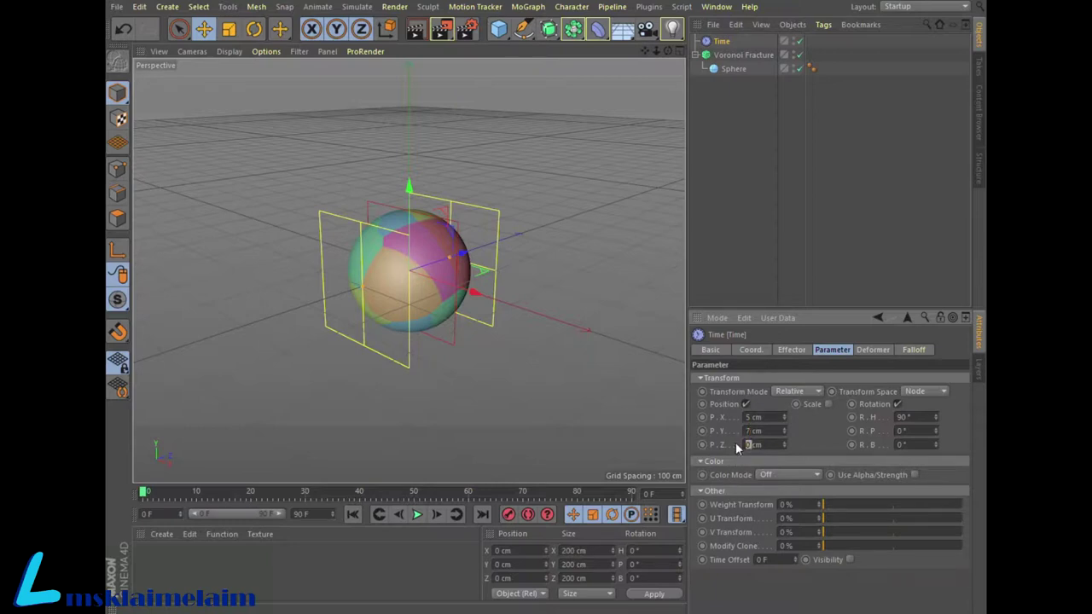
type("2")
type("1")
key("Tab")
key("Tab")
key("Return")
Add the Time effector to the Voronoi Fracture's Effectors list
left_click(732, 55)
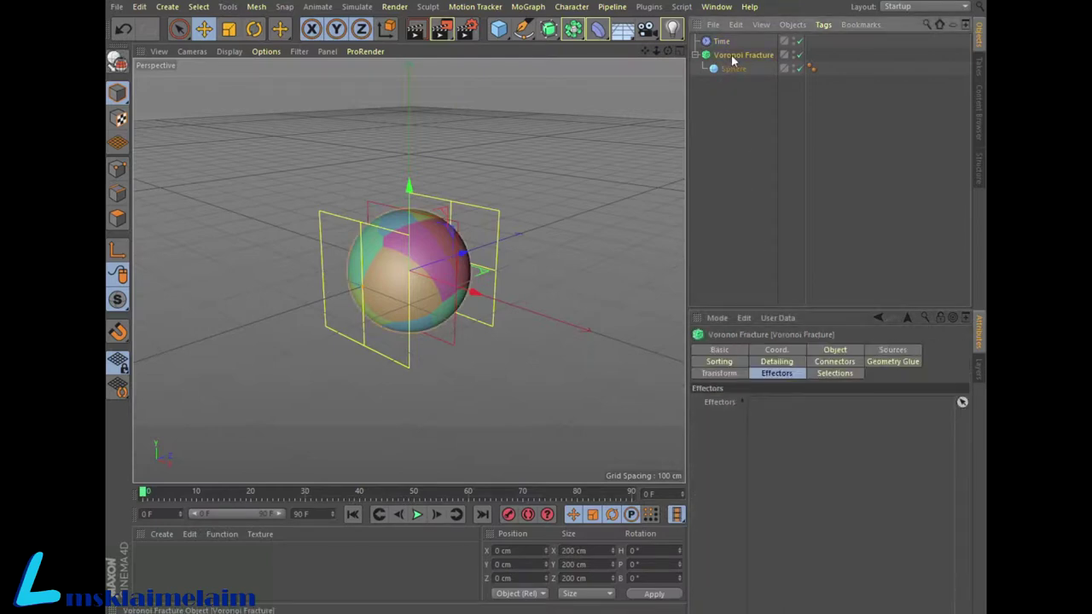
left_click(778, 374)
mouse_move(722, 41)
left_mouse_down()
mouse_move(766, 438)
mouse_move(764, 424)
left_mouse_up()
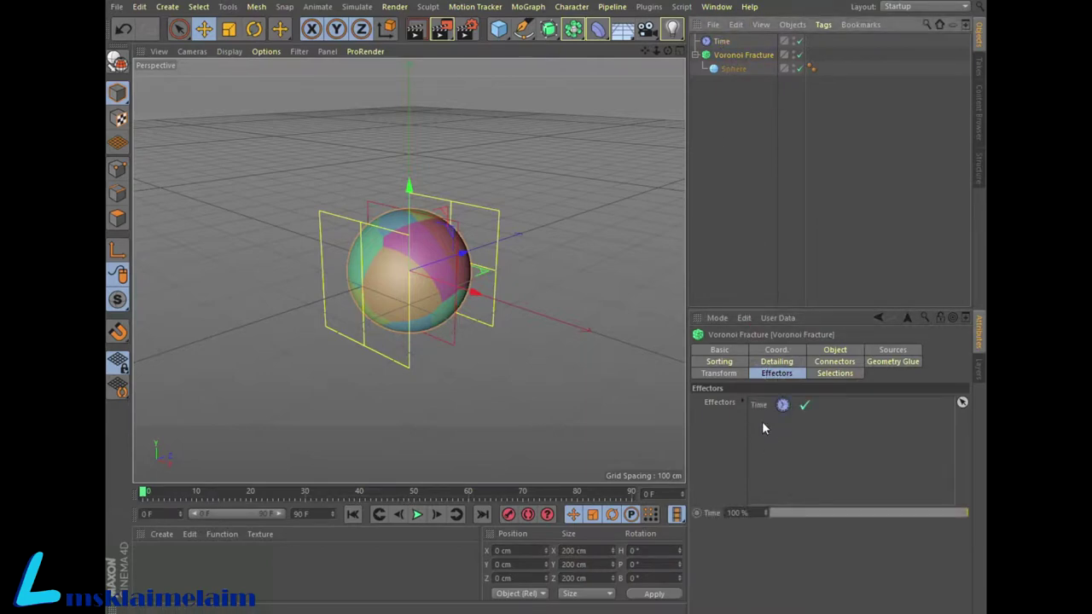
left_click(527, 7)
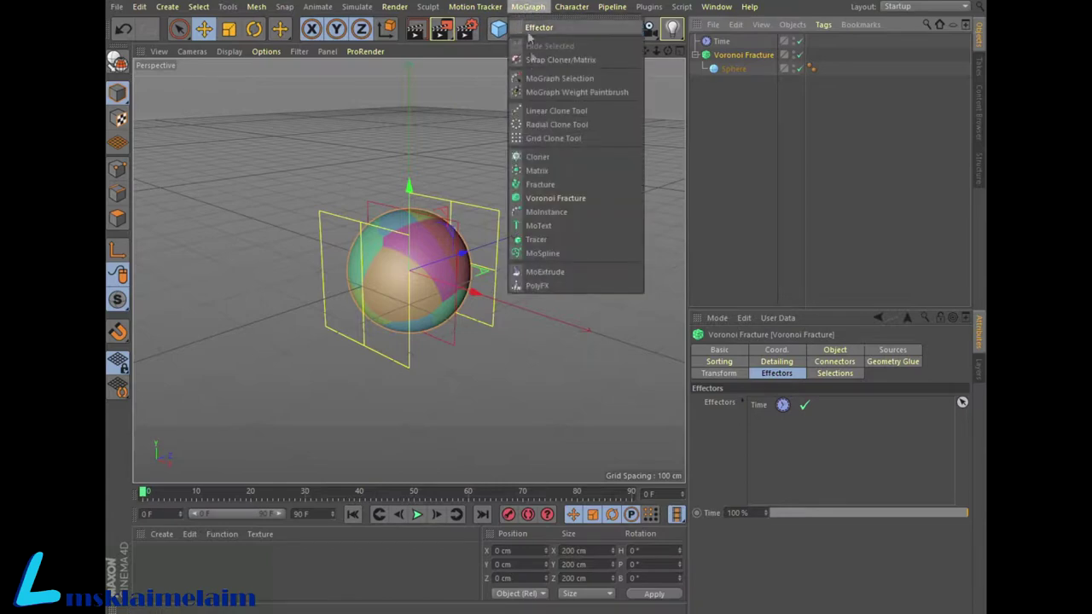
mouse_move(546, 27)
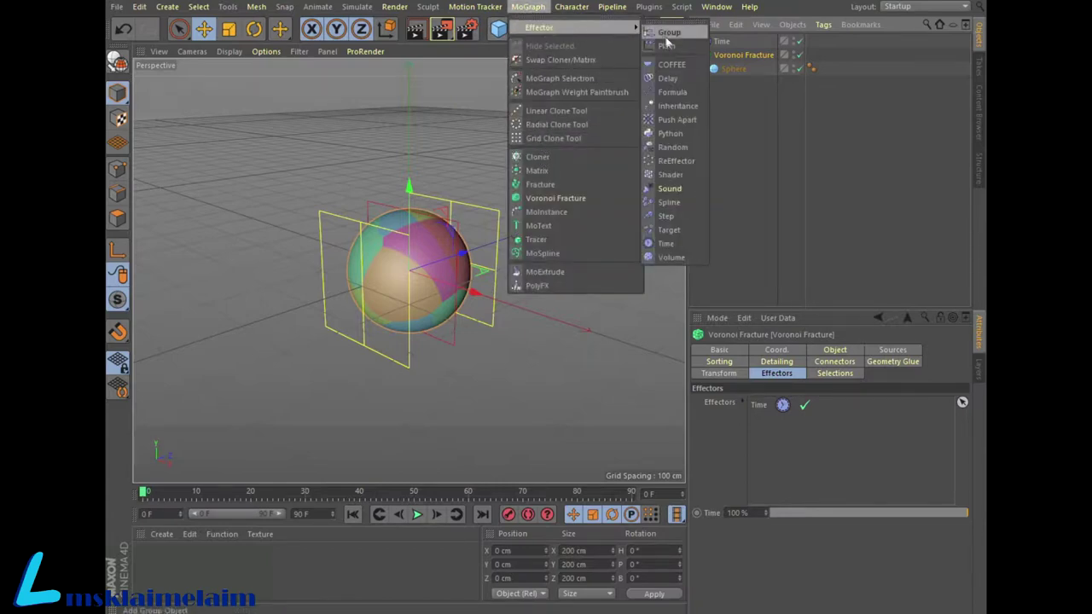
Add a Plain effector, raise the Time effector to about 92 cm, and preview playback
left_click(667, 46)
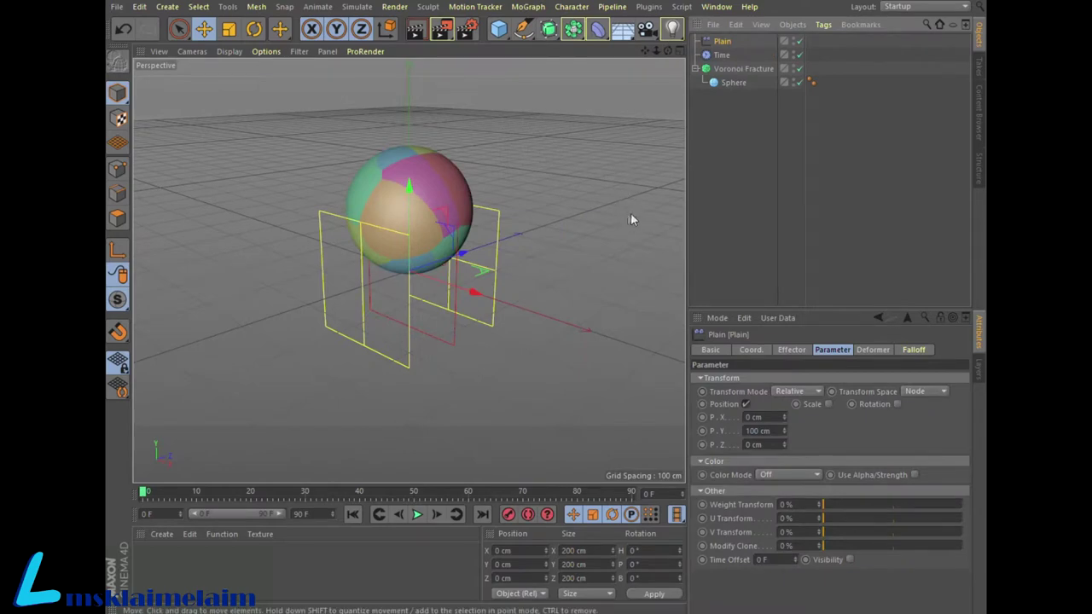
mouse_move(667, 50)
left_mouse_down()
mouse_move(409, 271)
mouse_move(656, 56)
mouse_move(611, 280)
left_mouse_up()
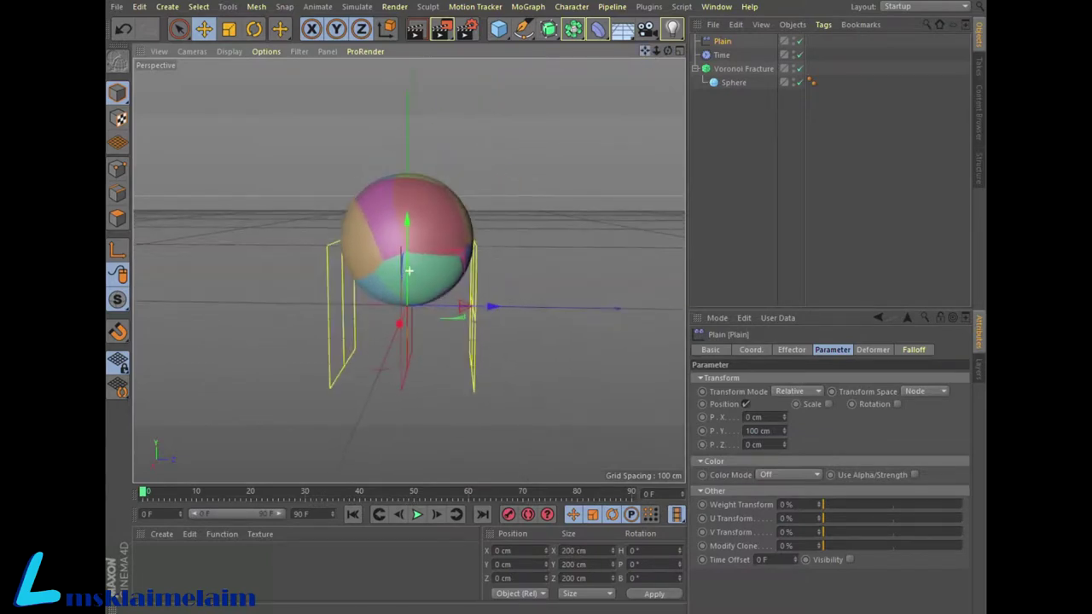
left_click(722, 55)
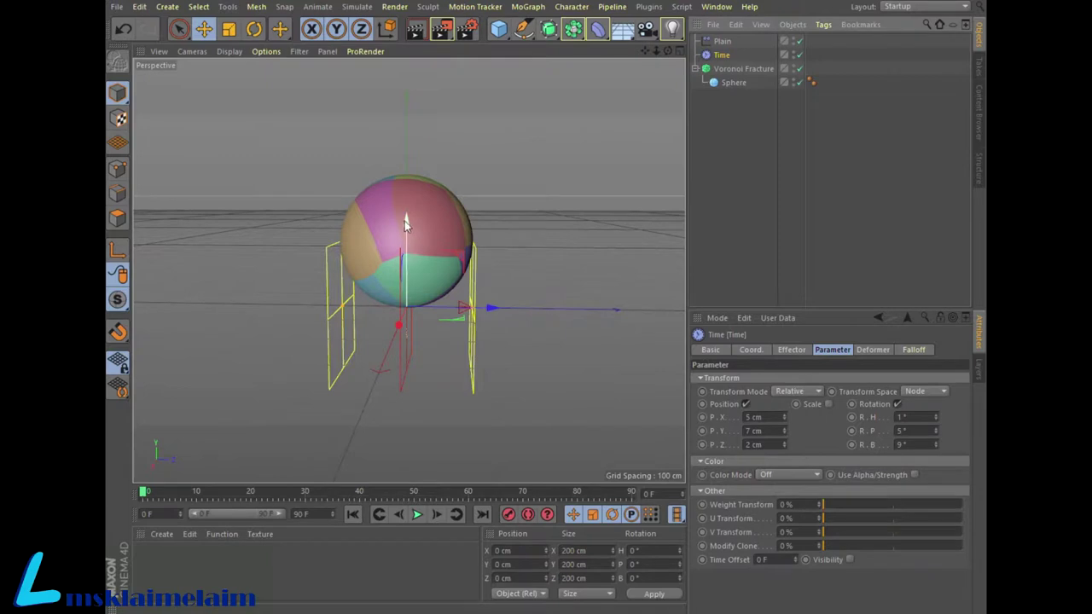
left_click_drag(407, 223, 406, 162)
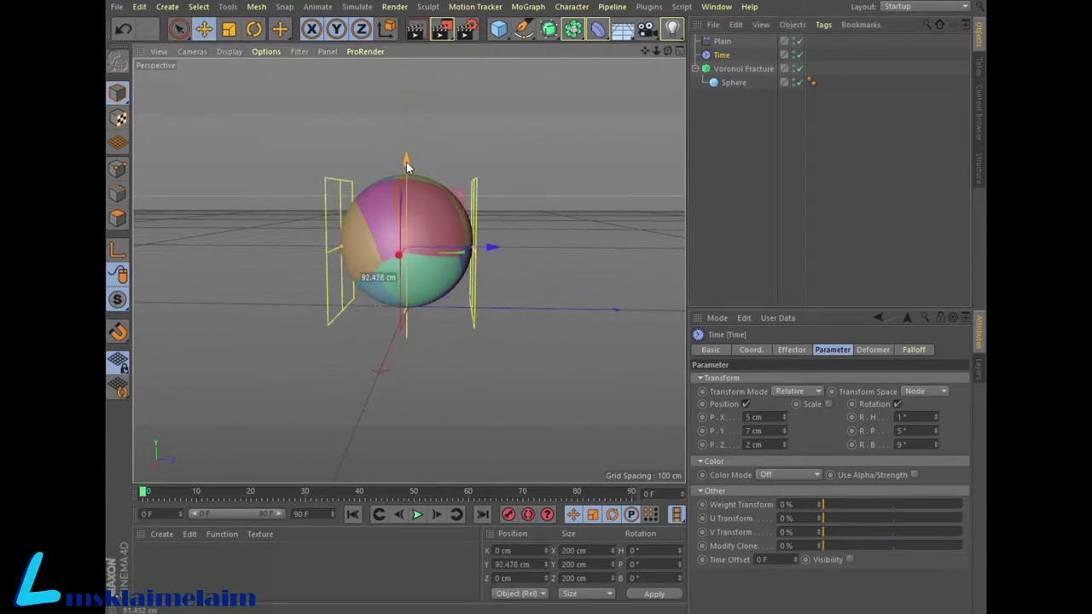
left_click(418, 515)
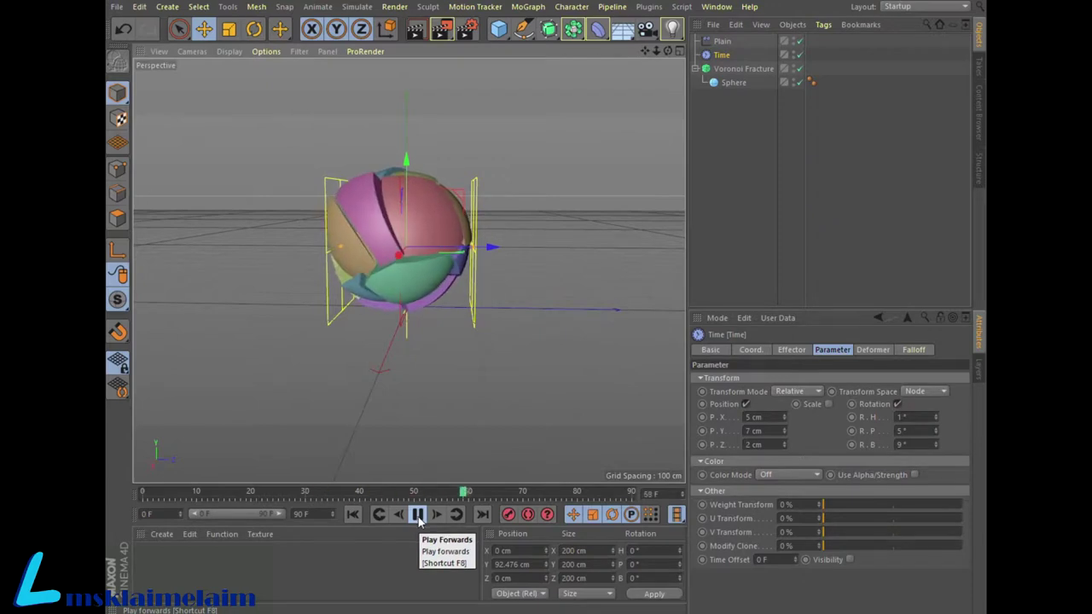
left_click(418, 516)
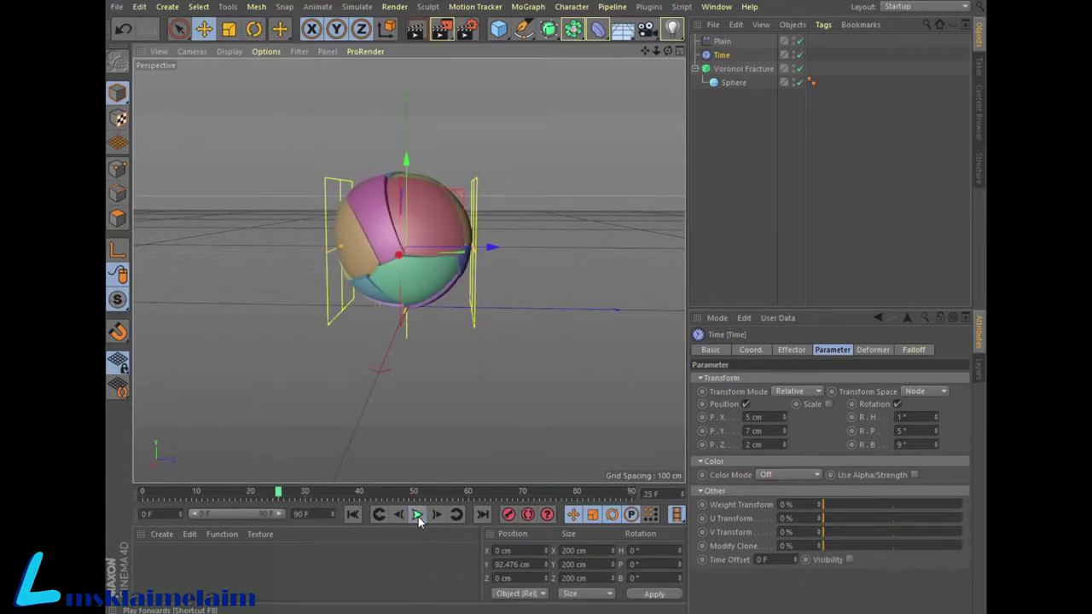
Switch the Plain effector from position offset to uniform scale, with Linear falloff shape
left_click(721, 42)
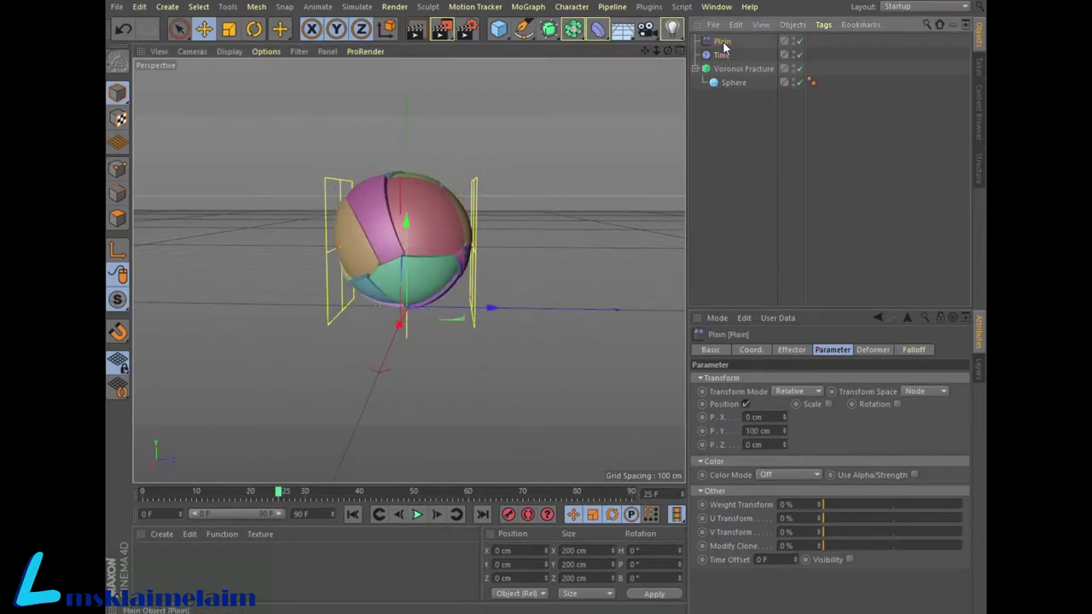
left_click(746, 404)
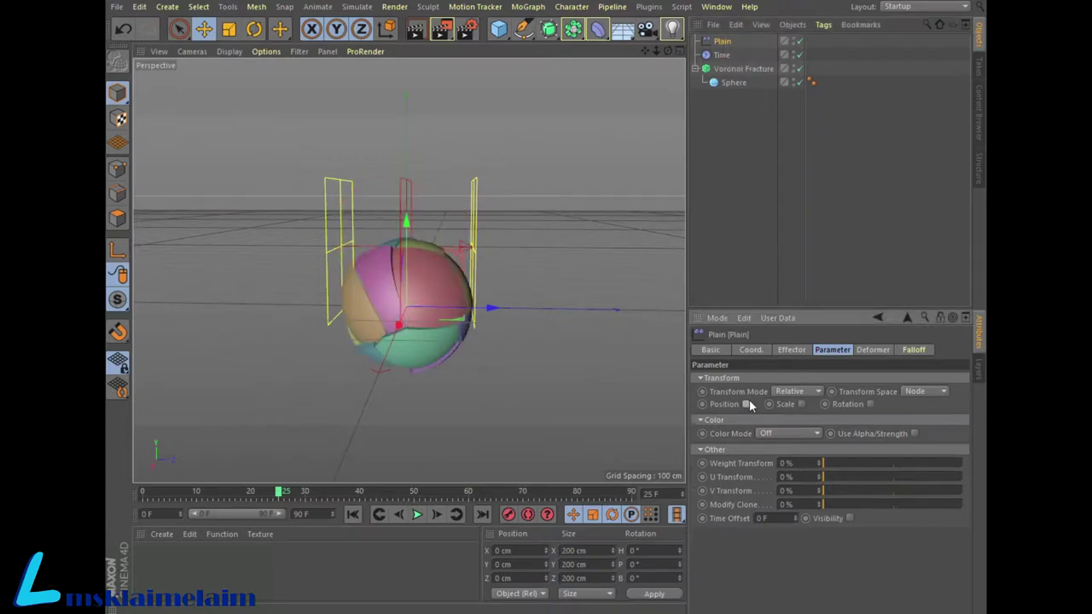
left_click(802, 405)
type("-2")
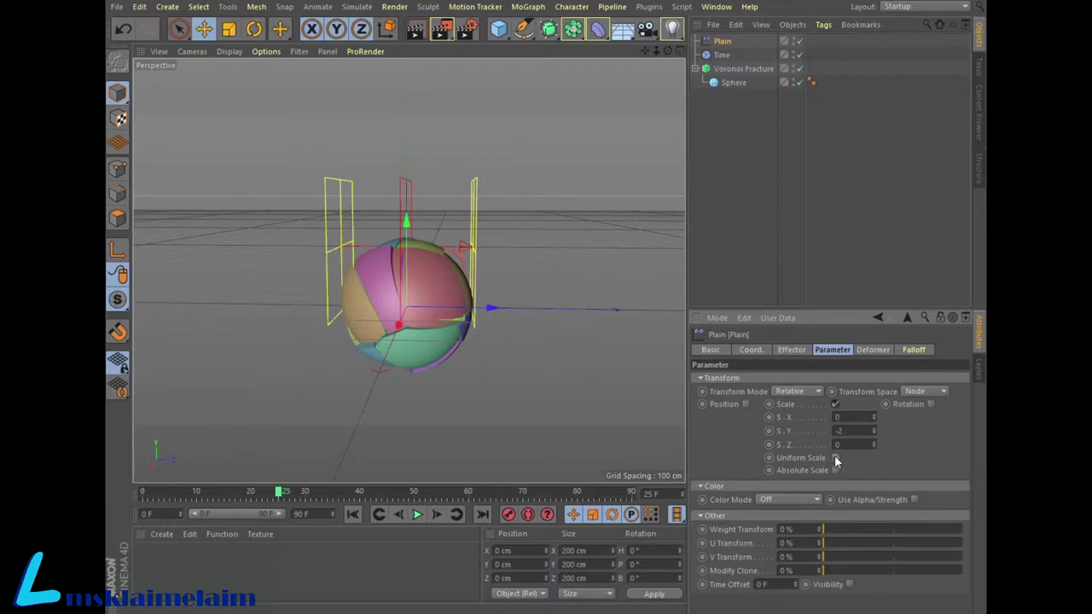
left_click(836, 458)
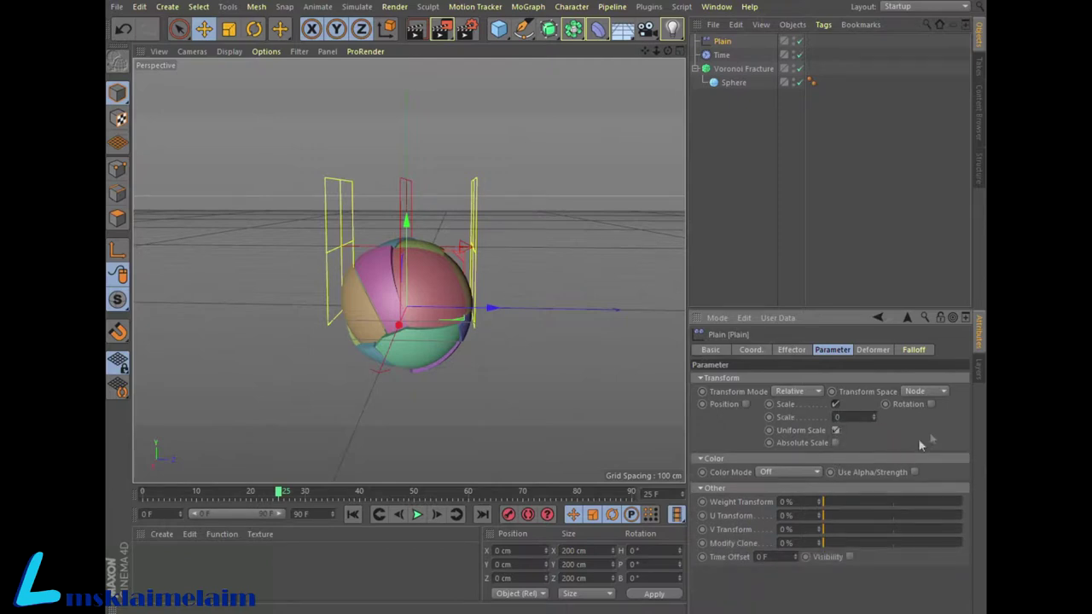
left_click(914, 351)
left_click(823, 380)
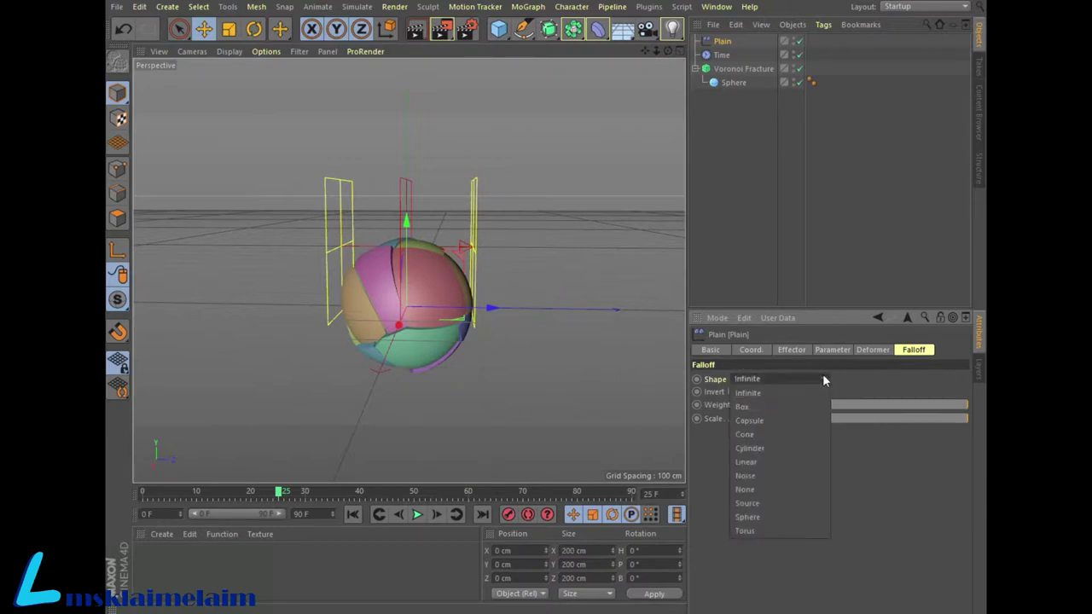
left_click(763, 463)
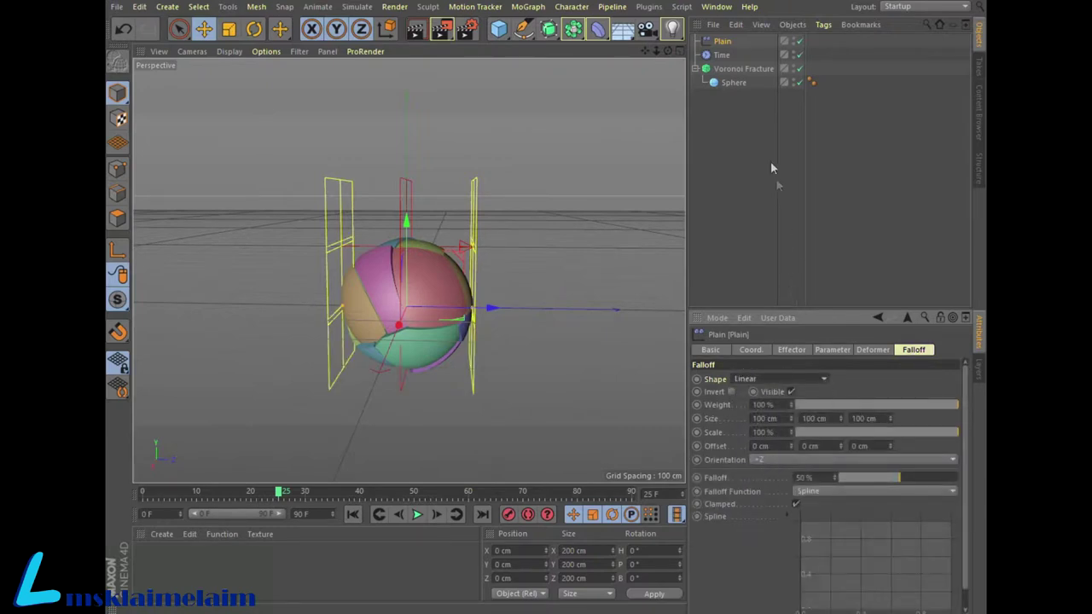
left_click(724, 69)
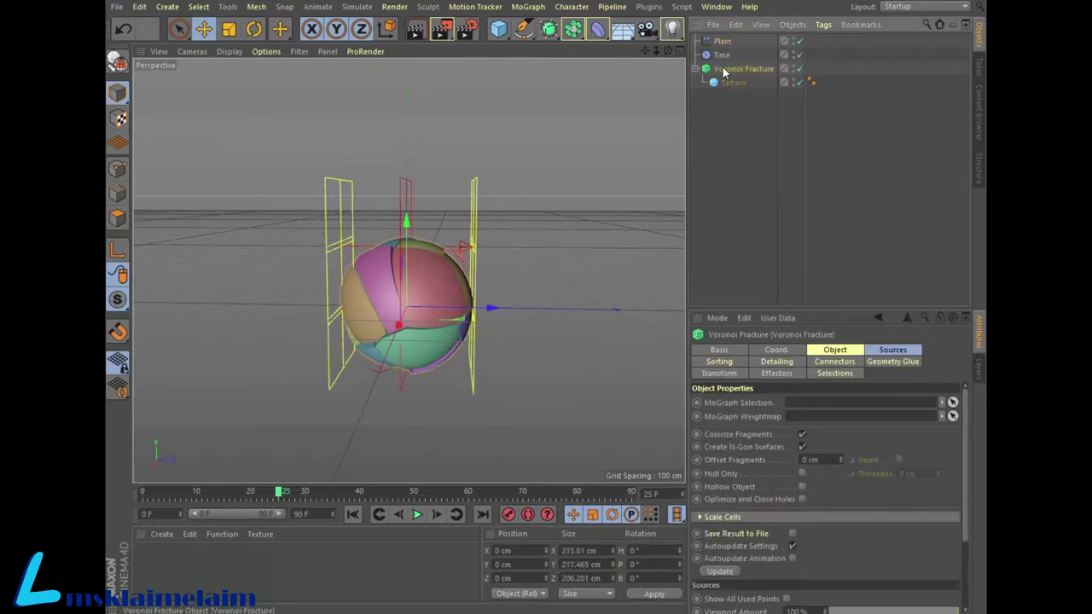
Check the fracture's effectors, then lift the Plain effector to about 206 cm and preview
left_click(783, 377)
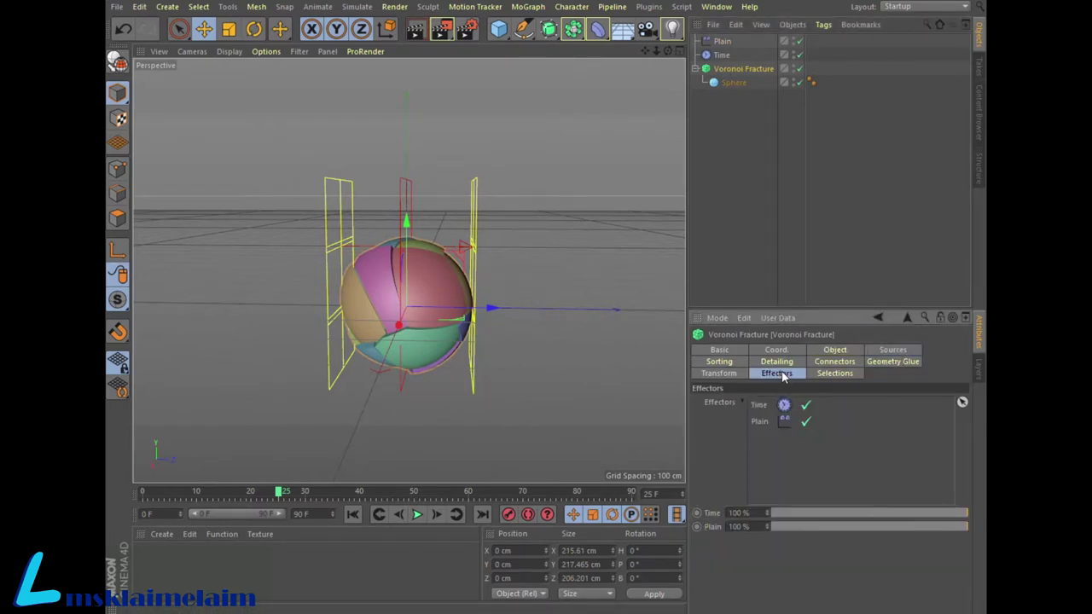
left_click(719, 43)
left_click_drag(407, 220, 406, 88)
left_click(417, 515)
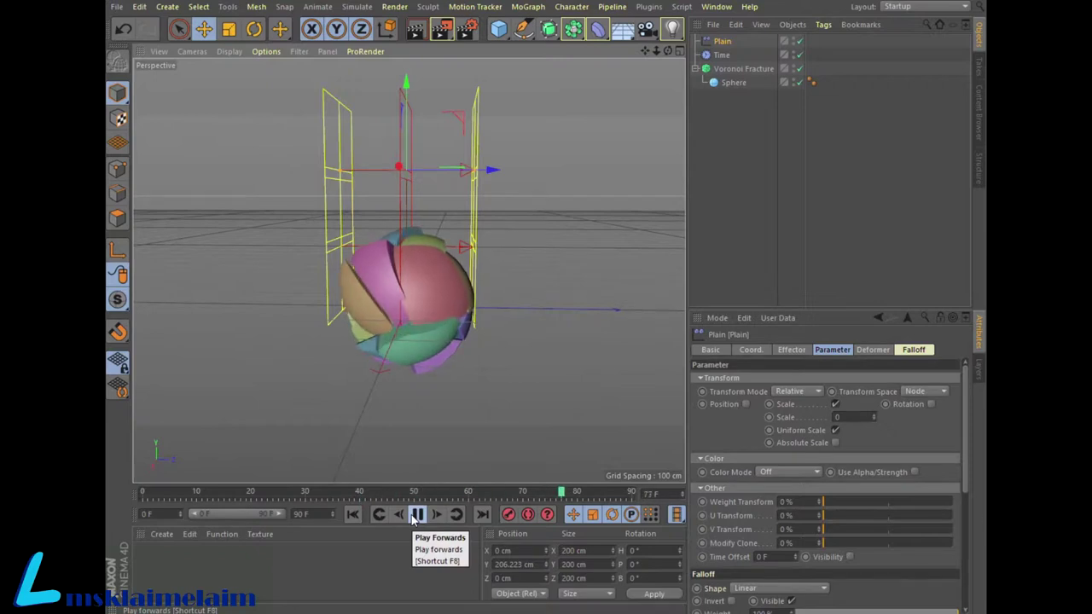
left_click(416, 514)
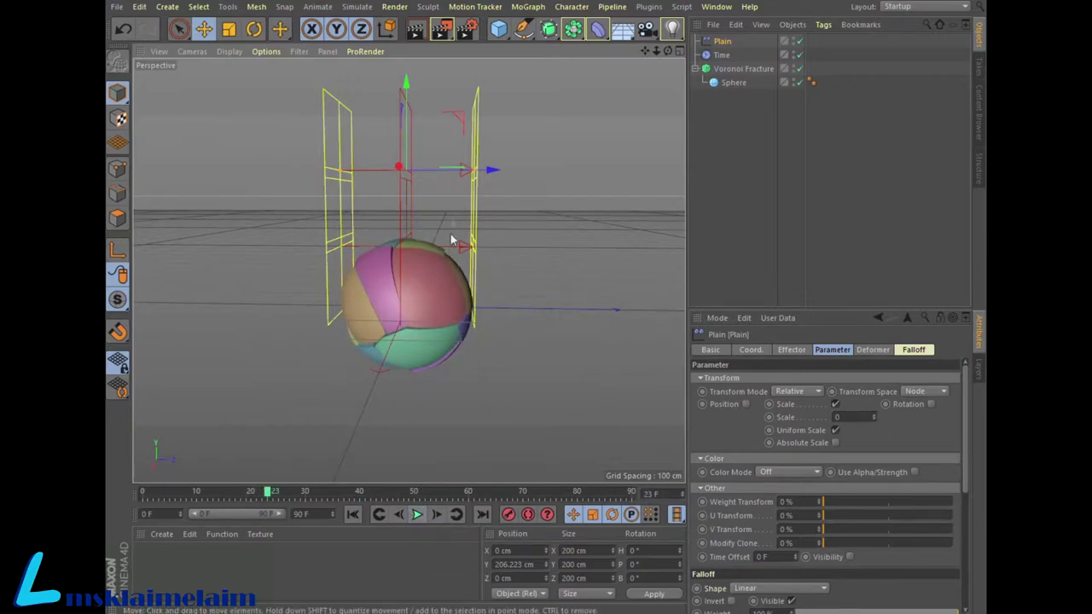
Move the Time effector to about 12.6 cm high and −99.6 cm along Z, then preview
left_click(721, 54)
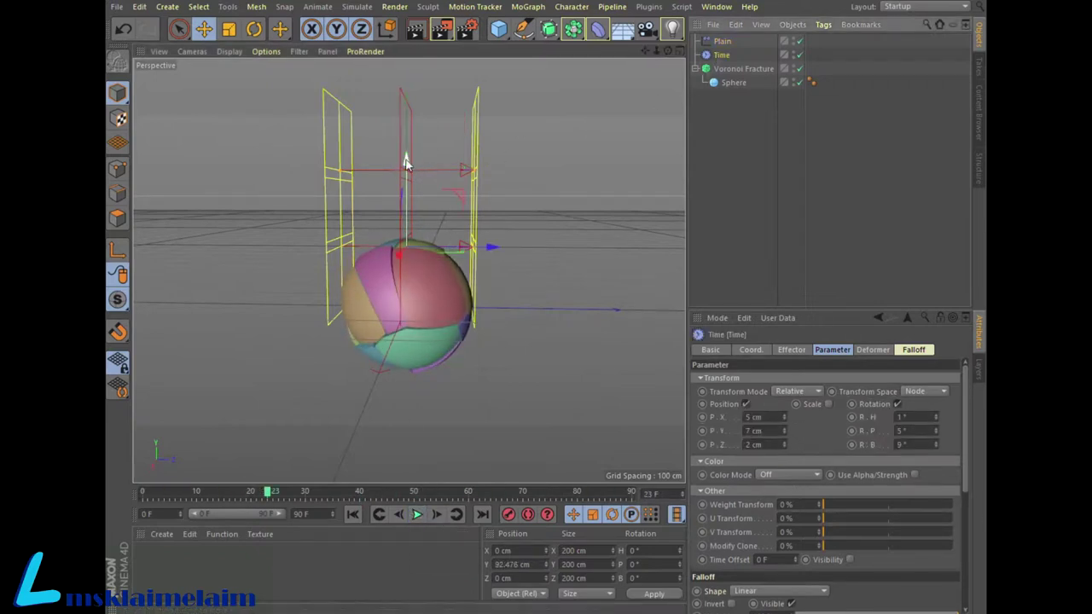
left_click_drag(407, 166, 401, 222)
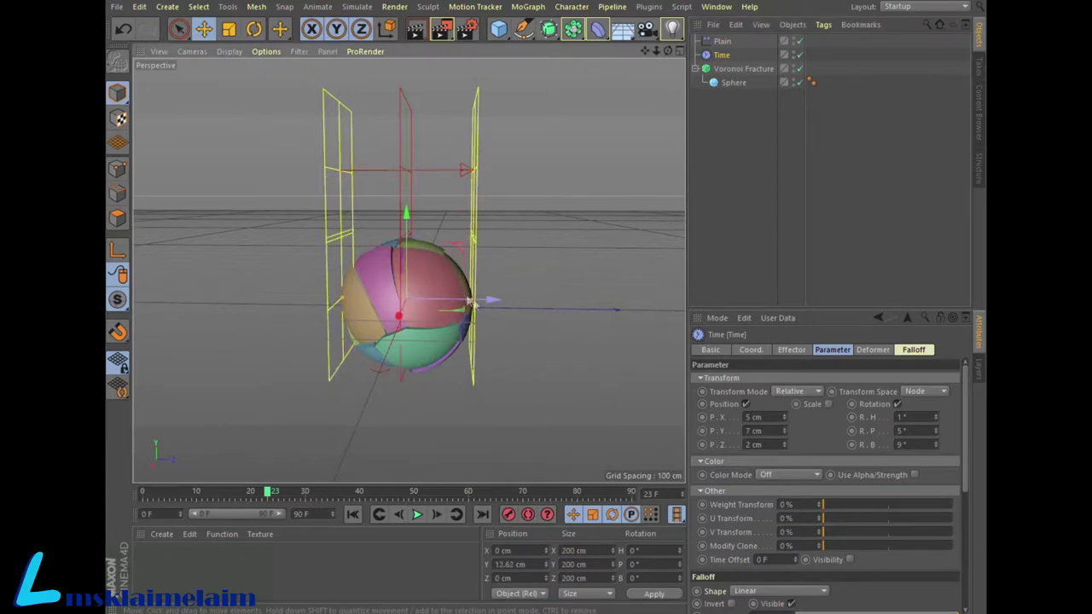
mouse_move(493, 304)
left_mouse_down()
mouse_move(519, 302)
mouse_move(408, 299)
mouse_move(433, 301)
left_mouse_up()
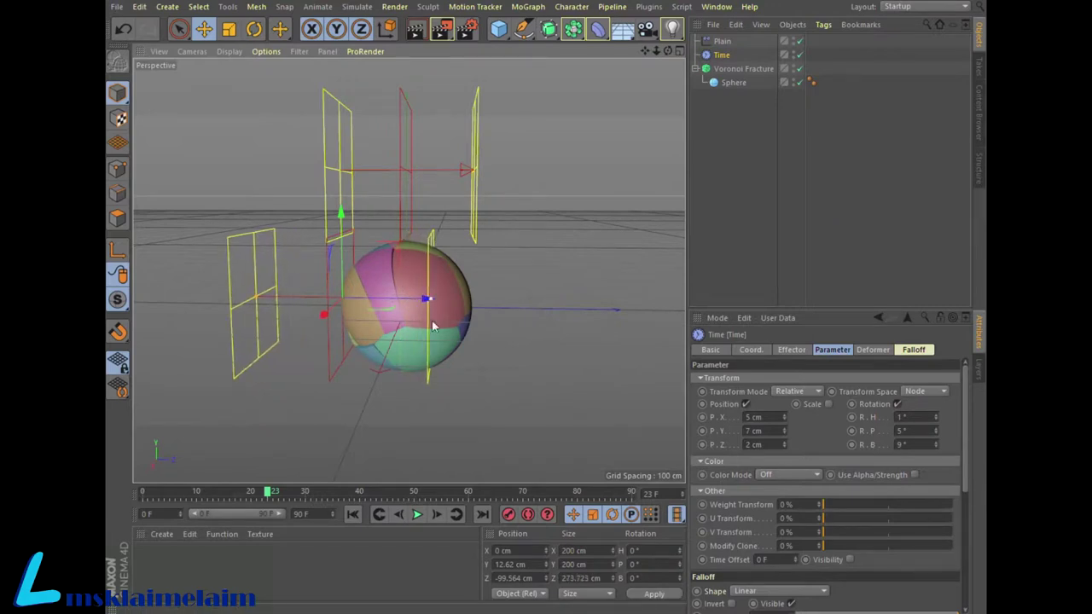
left_click(415, 517)
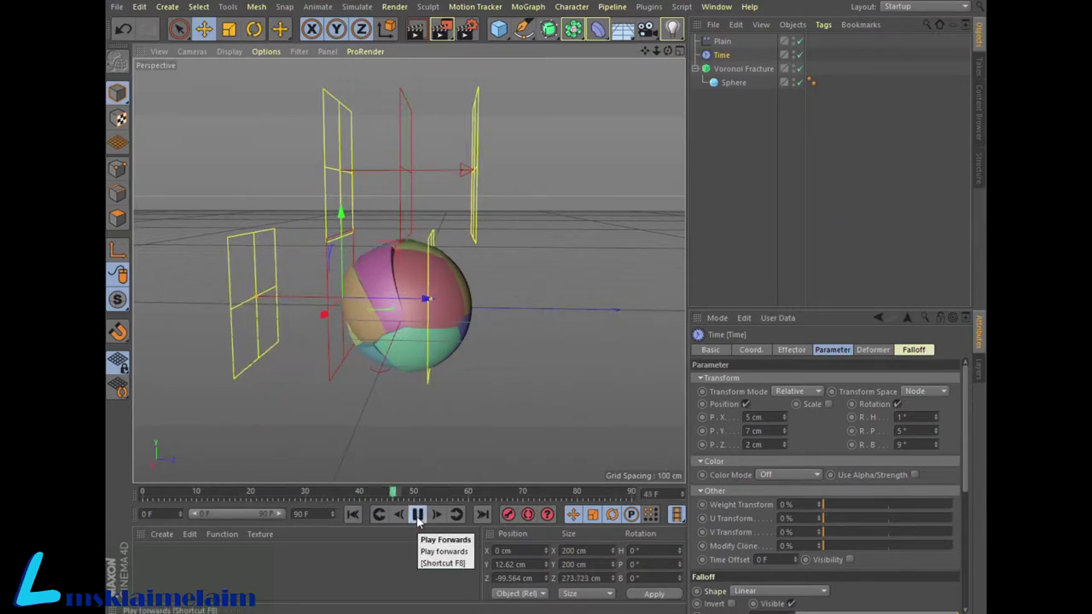
left_click(418, 516)
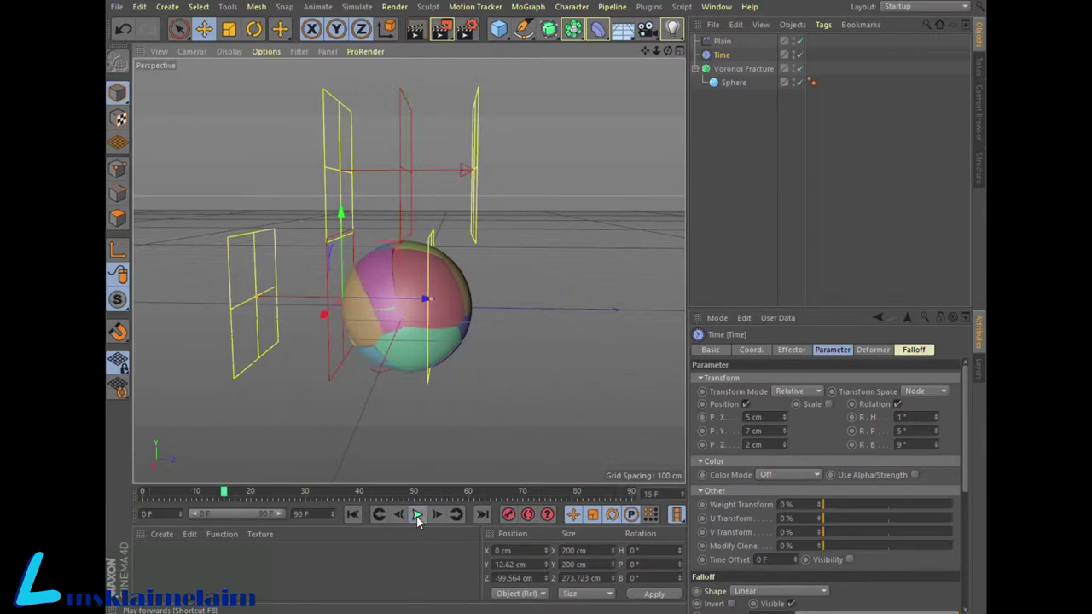
Reposition the Plain effector to 164.4 cm high, −45.2 cm Z, 322.7 cm deep, then preview
left_click(399, 170)
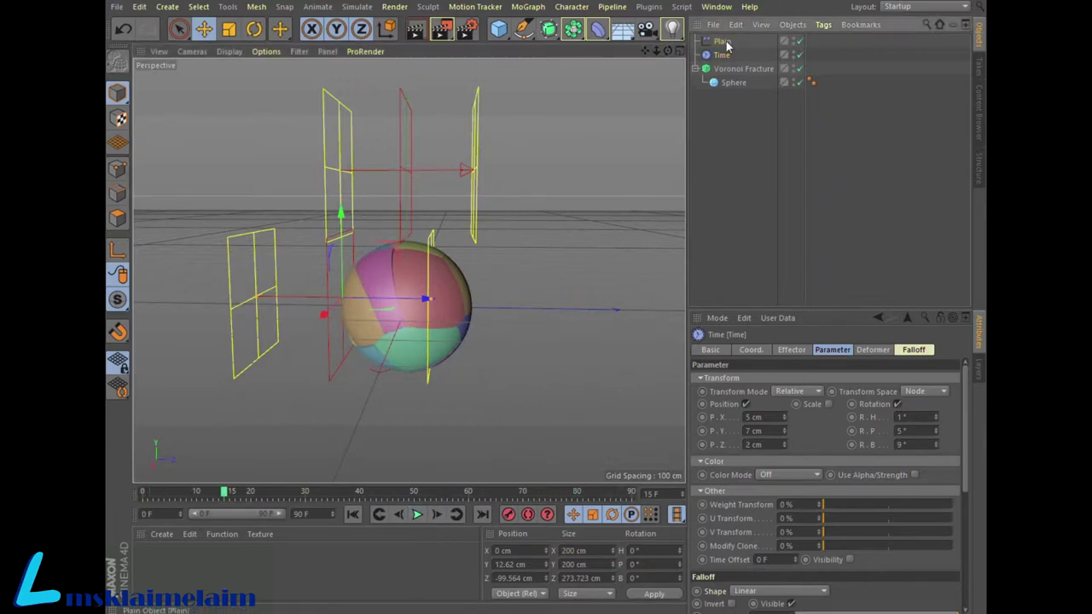
left_click_drag(404, 83, 406, 117)
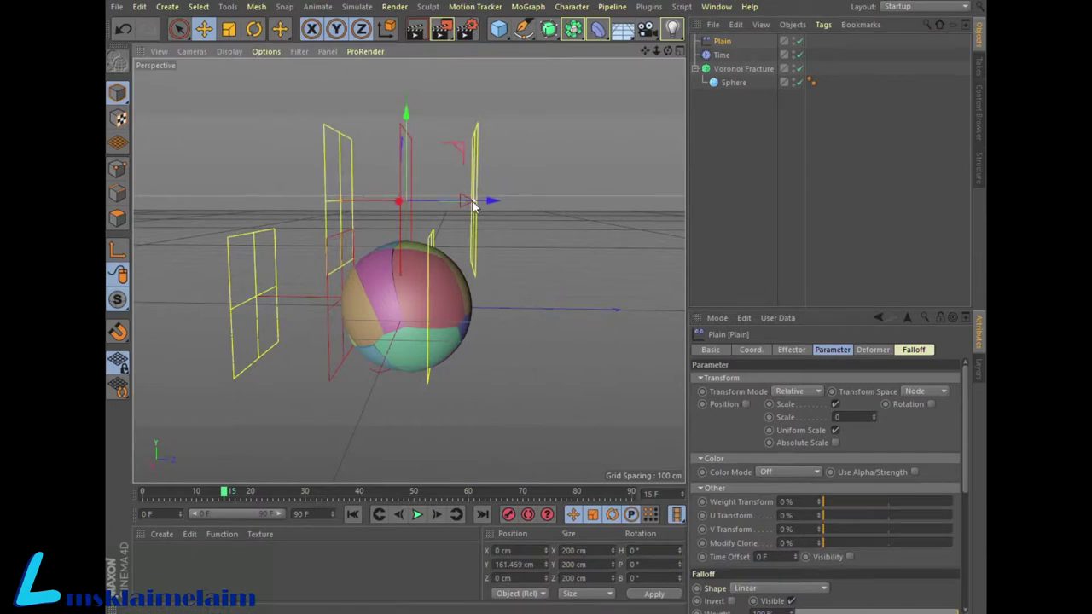
left_click_drag(473, 205, 517, 202)
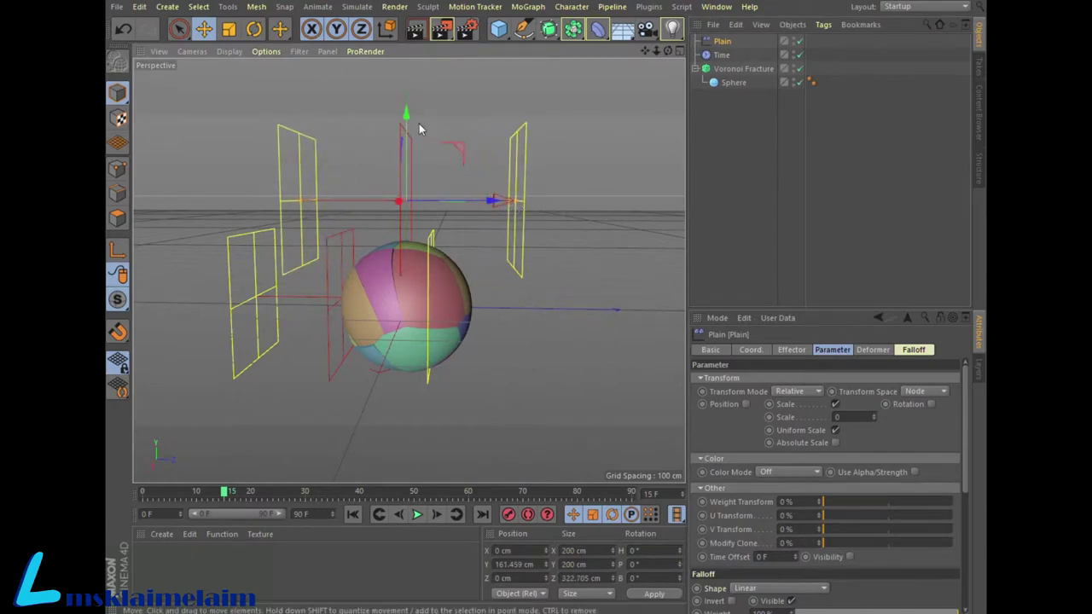
left_click_drag(407, 114, 385, 112)
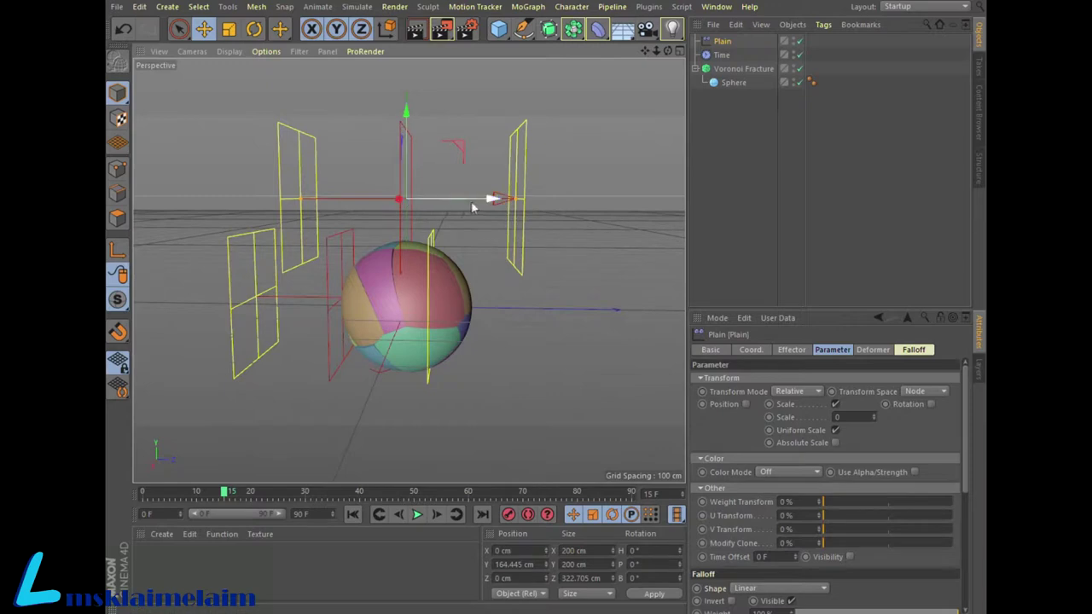
left_click_drag(491, 201, 458, 200)
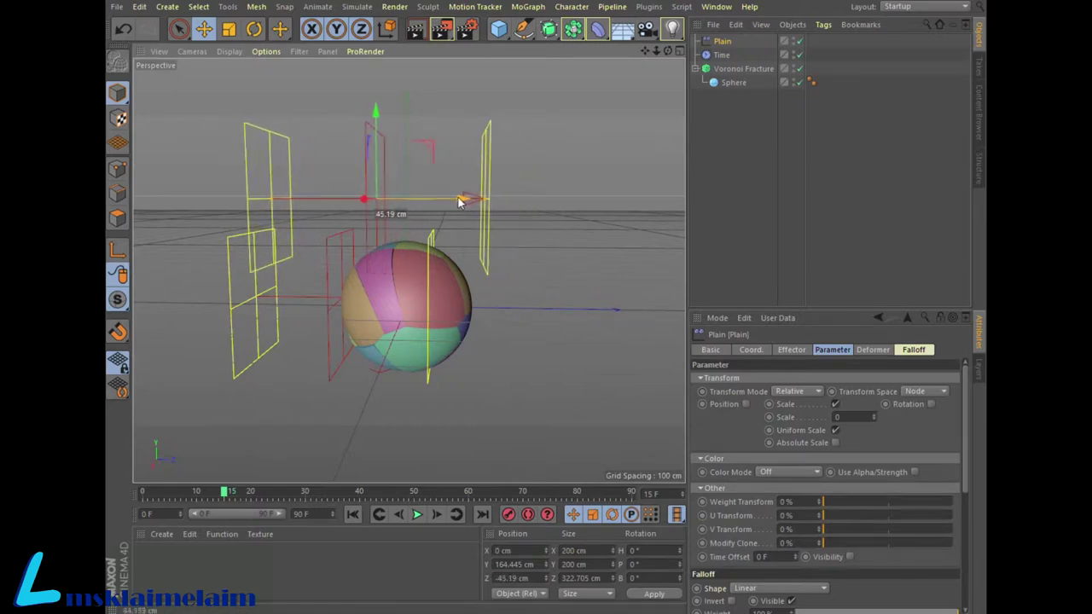
left_click(417, 514)
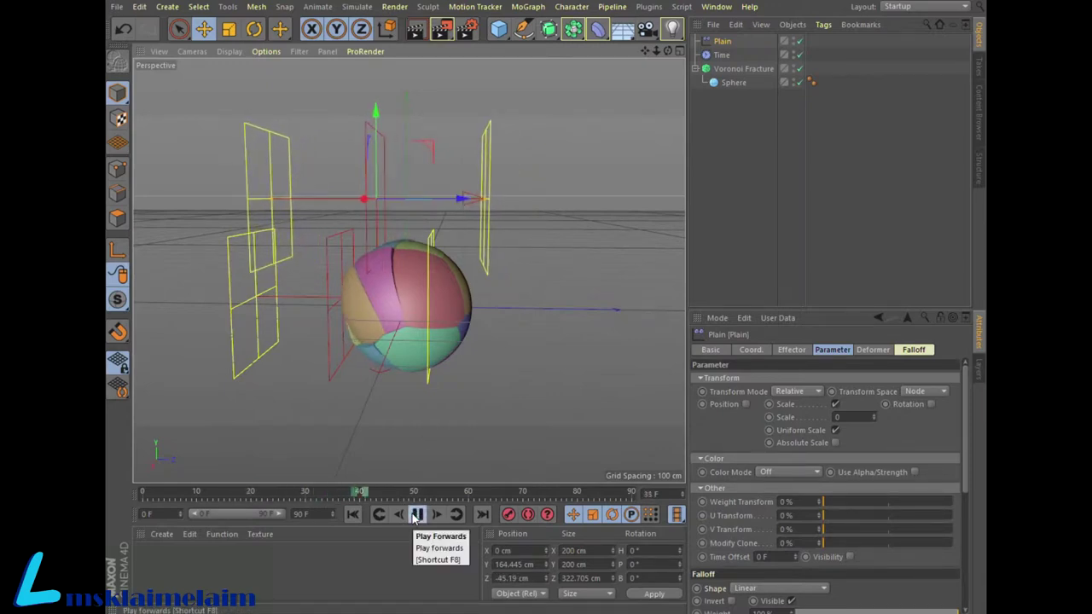
left_click(416, 514)
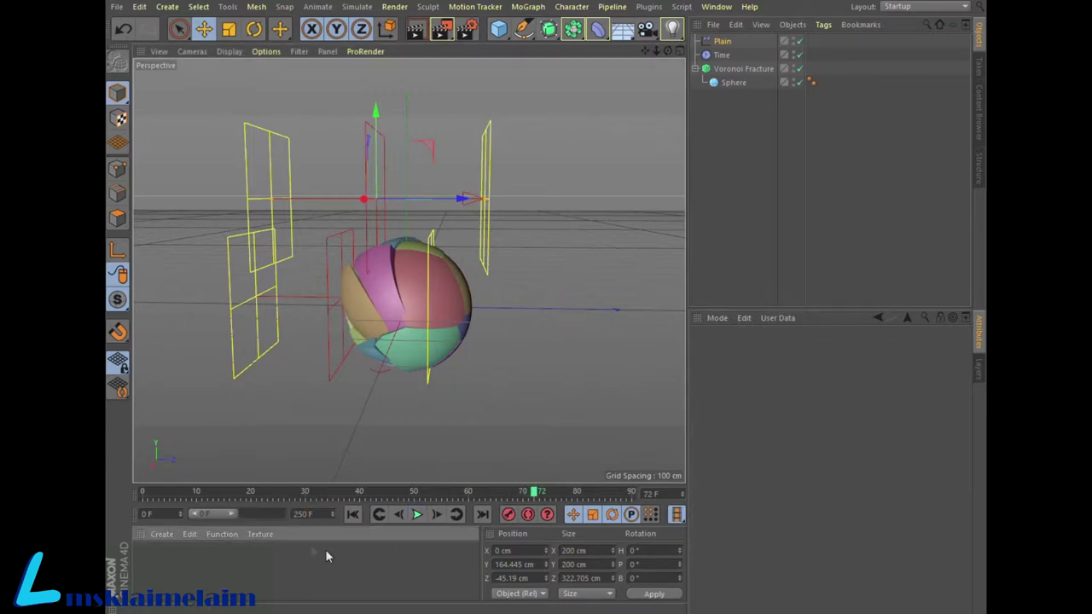
Extend the preview range to 250 frames and play the animation to about frame 125
mouse_move(238, 513)
left_mouse_down()
mouse_move(290, 513)
mouse_move(125, 501)
left_mouse_up()
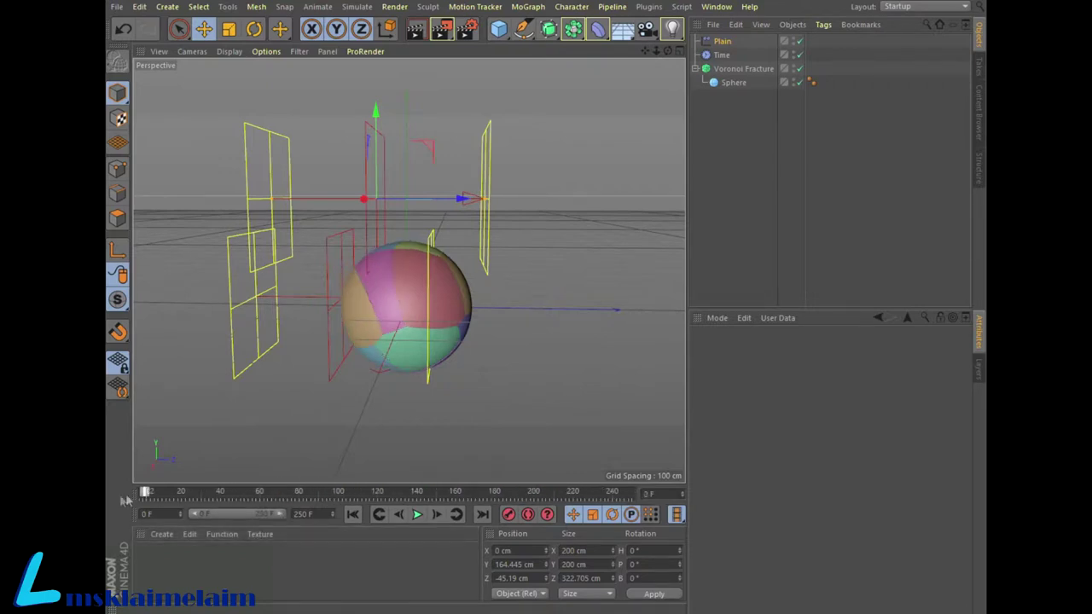
left_click(417, 515)
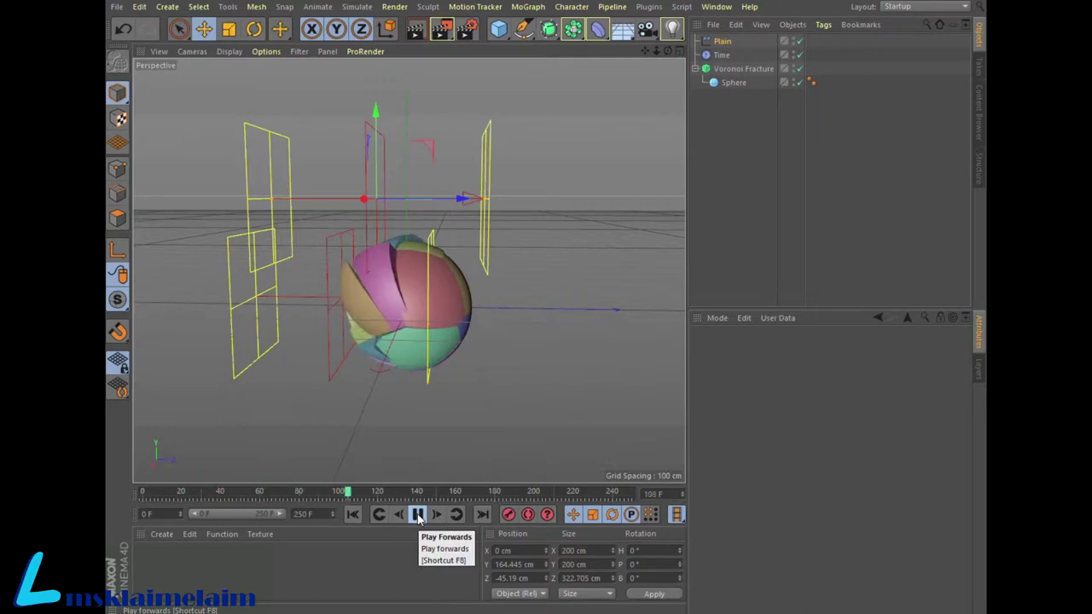
left_click(417, 515)
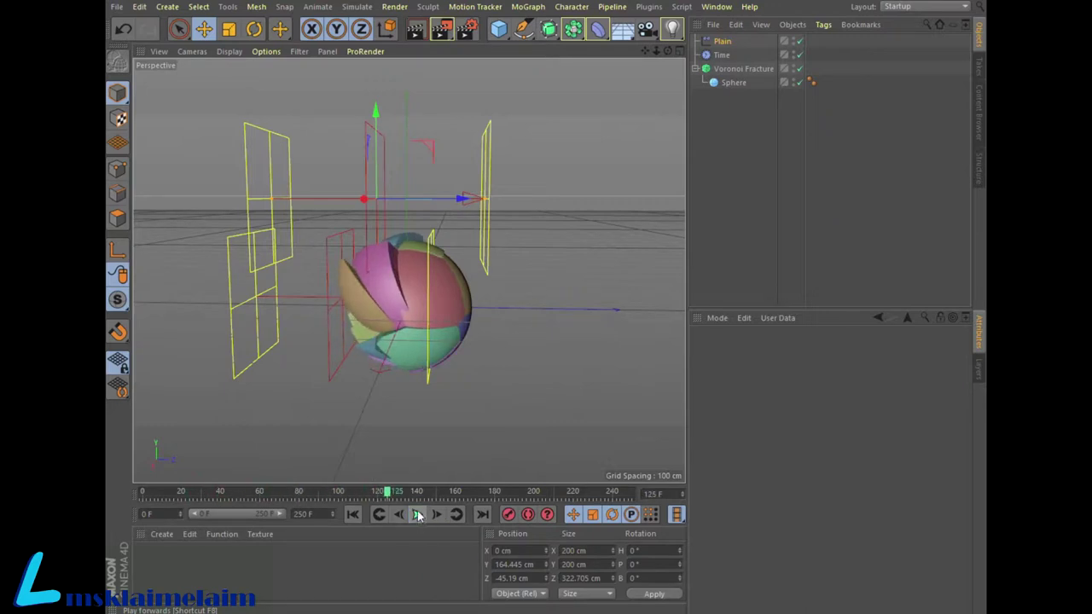
left_click(721, 54)
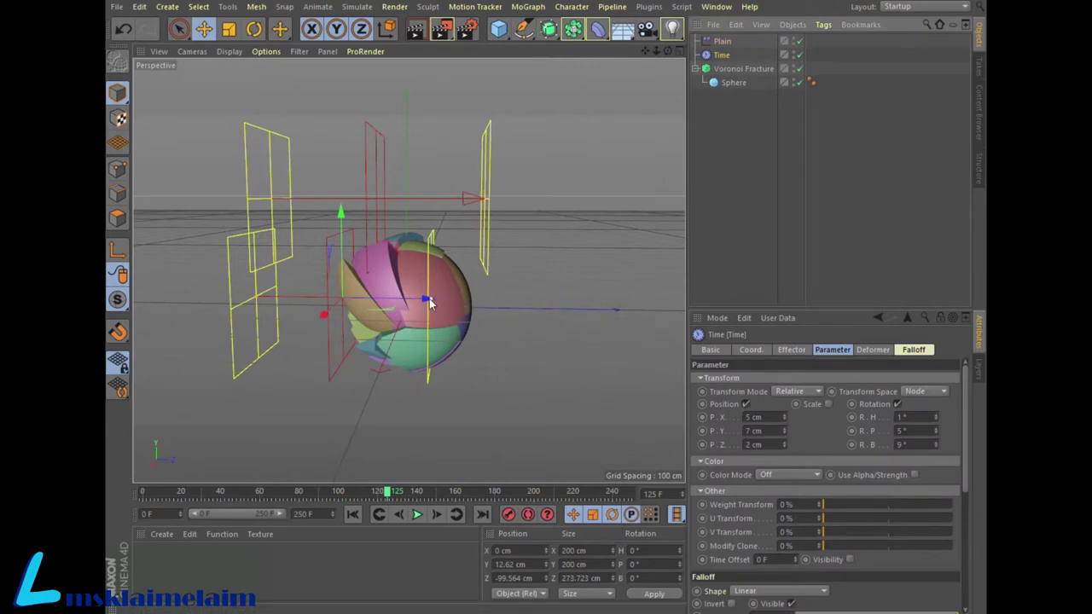
Lengthen the Time effector's falloff along Z and scrub the timeline to check it
left_click_drag(435, 305, 485, 307)
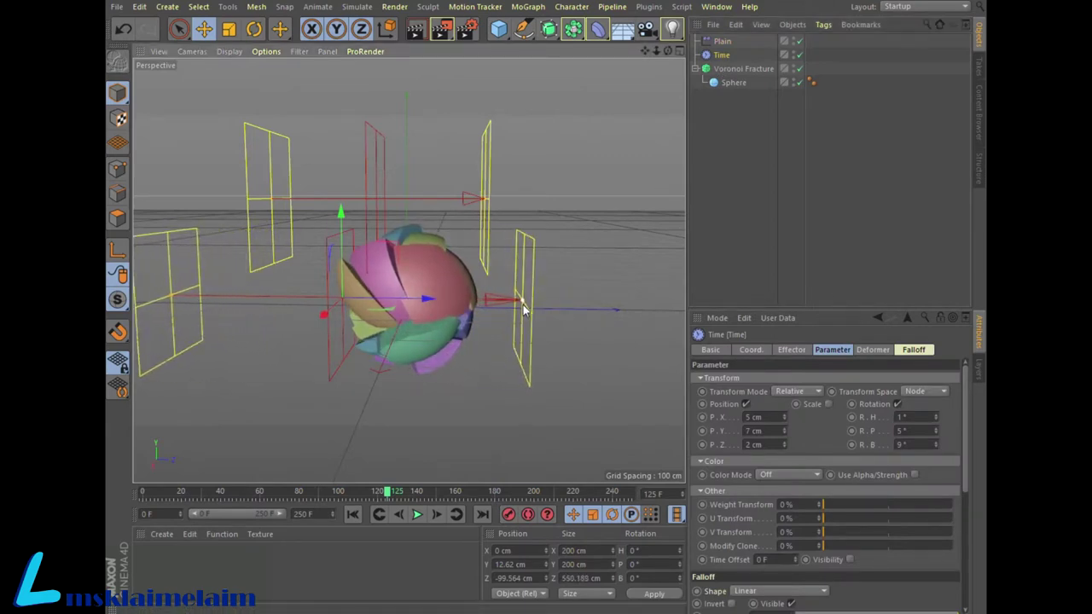
left_click(424, 493)
mouse_move(428, 495)
left_mouse_down()
mouse_move(143, 493)
mouse_move(629, 493)
mouse_move(376, 493)
left_mouse_up()
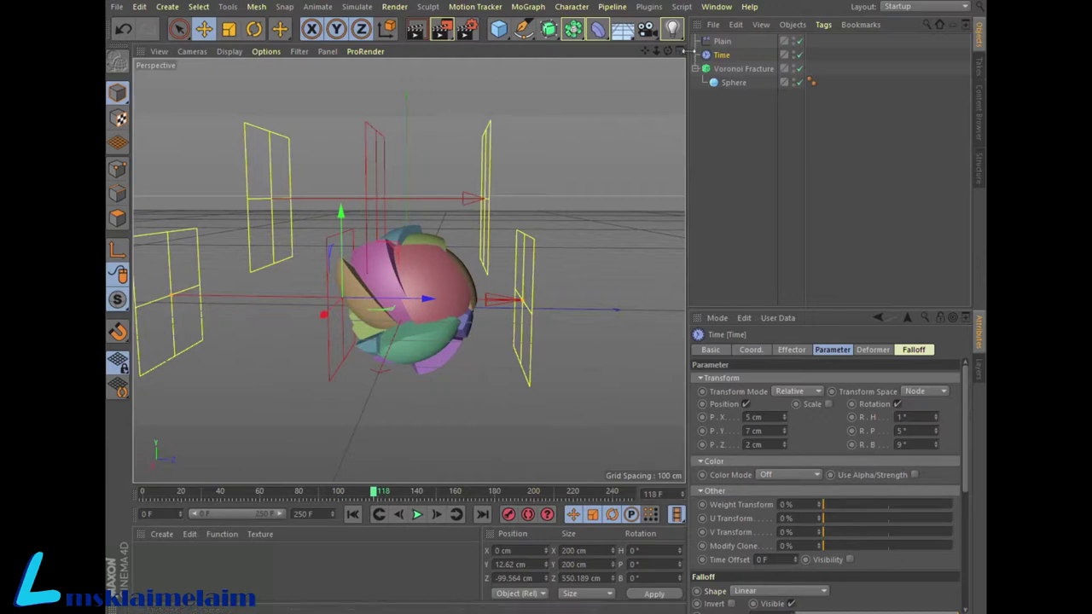
Move the Plain effector far along Z to 485 cm deep, down to 91.2 cm, then replay
left_click(376, 126)
left_click_drag(376, 115, 378, 97)
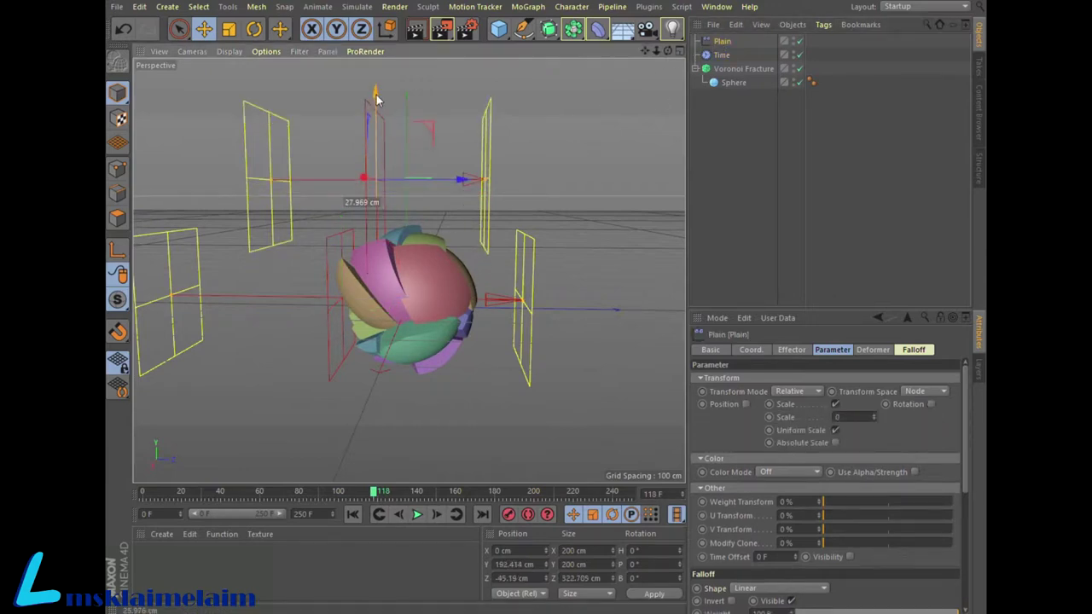
left_click_drag(486, 185, 538, 182)
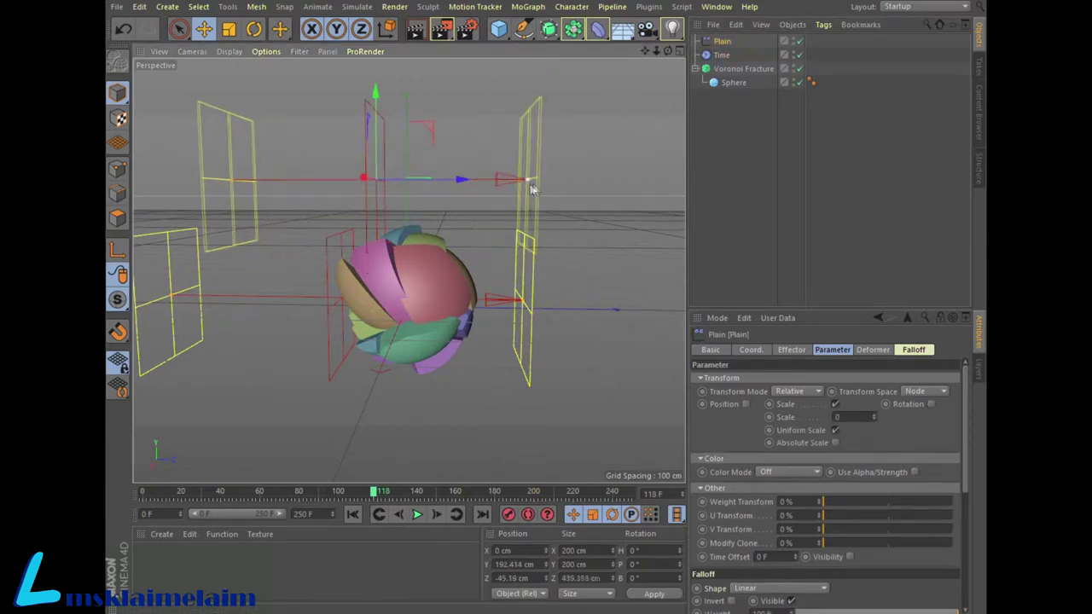
left_click_drag(377, 93, 385, 160)
left_click(414, 517)
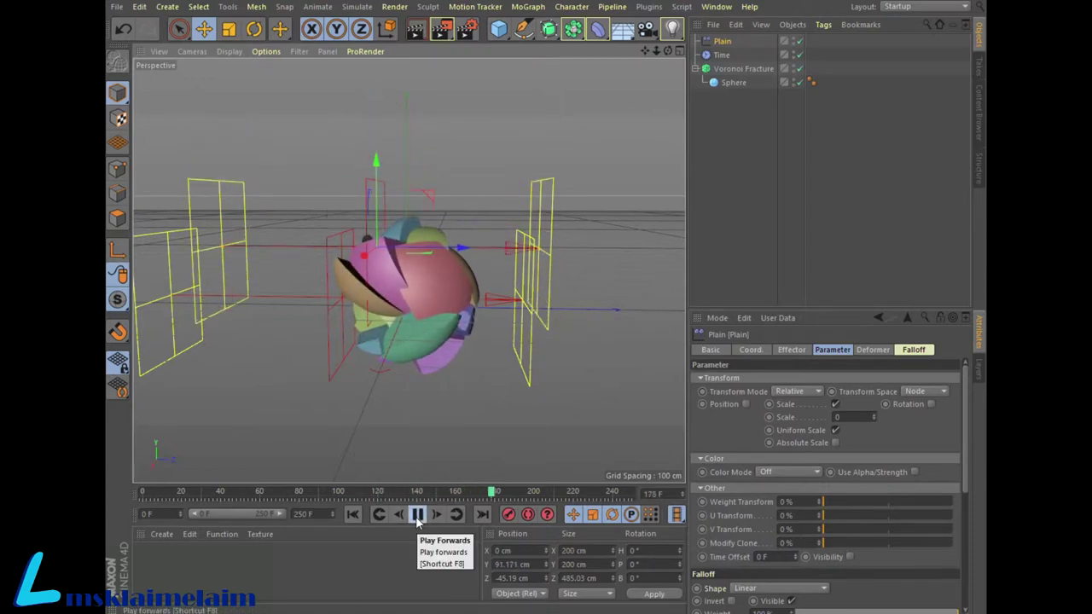
left_click(417, 520)
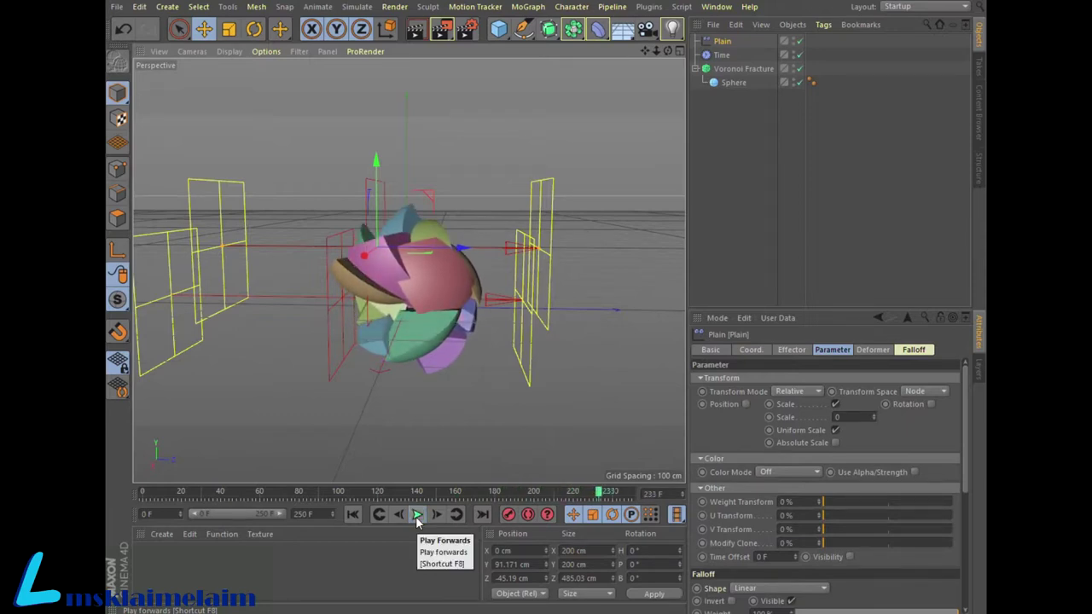
left_click(418, 515)
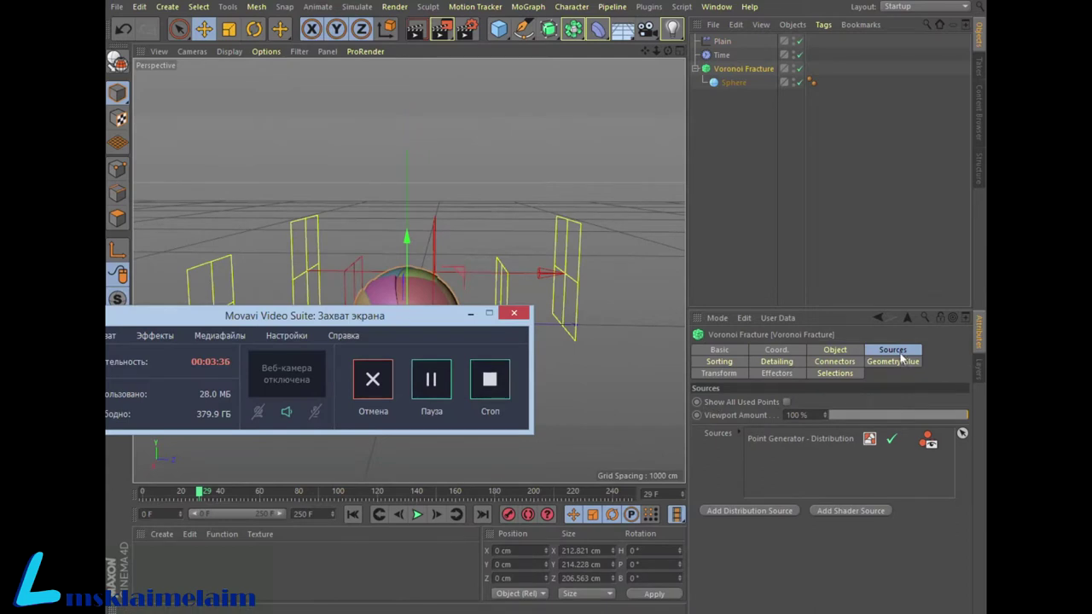
Set the Voronoi Fracture's Distribution point generator to 500 points instead of 20
left_click(898, 352)
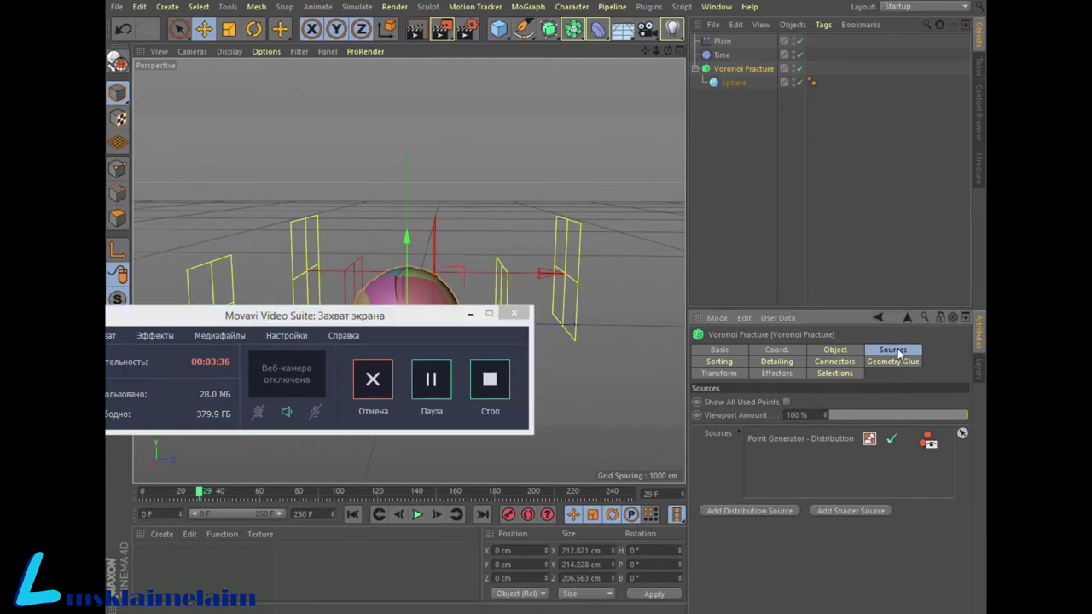
left_click(868, 440)
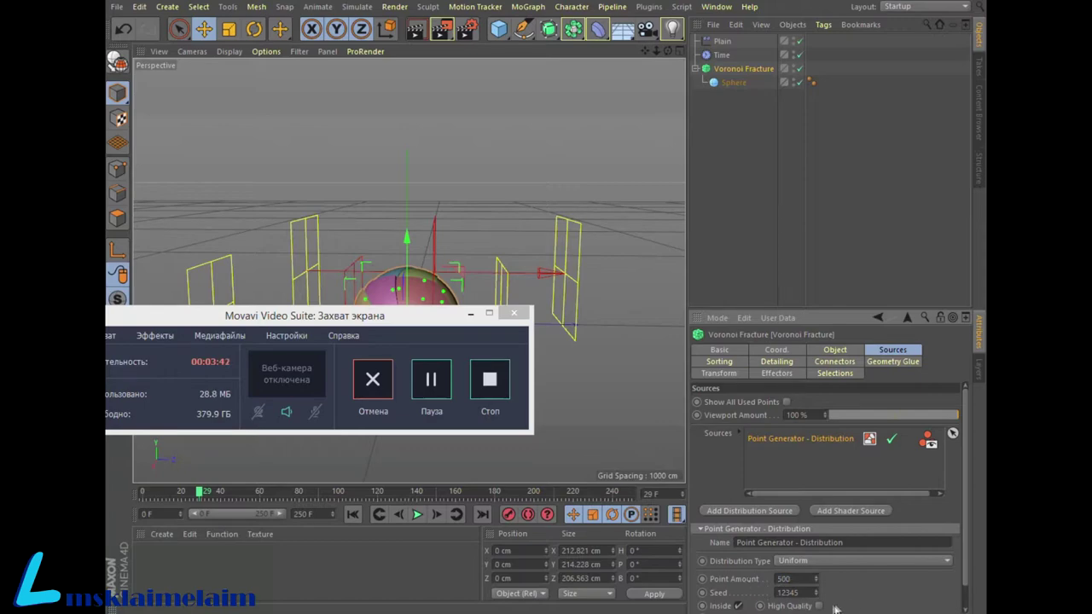
key("Return")
left_click(415, 334)
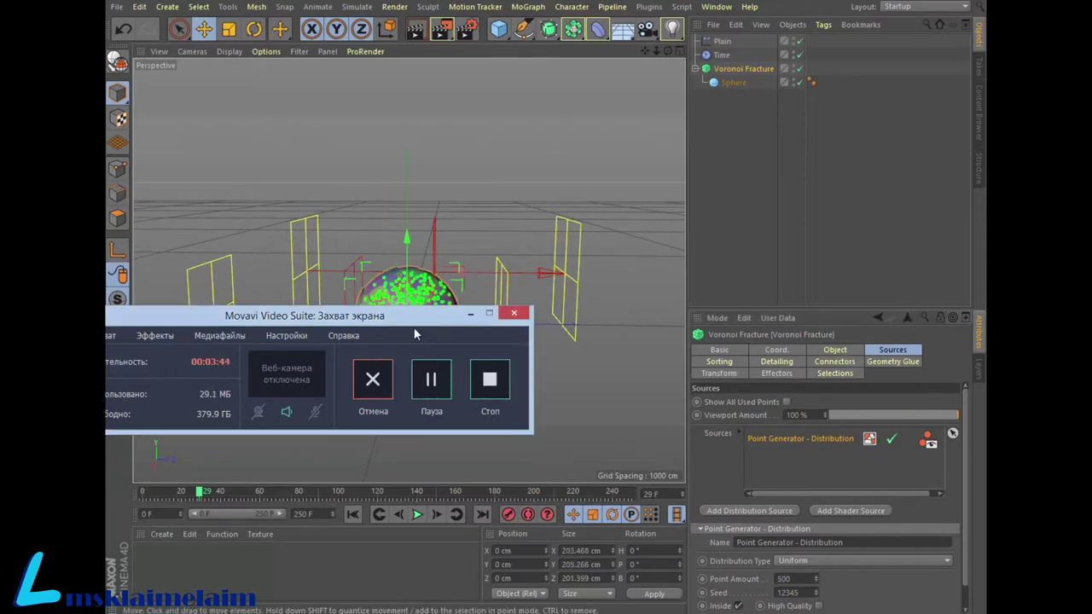
left_click_drag(431, 322, 807, 74)
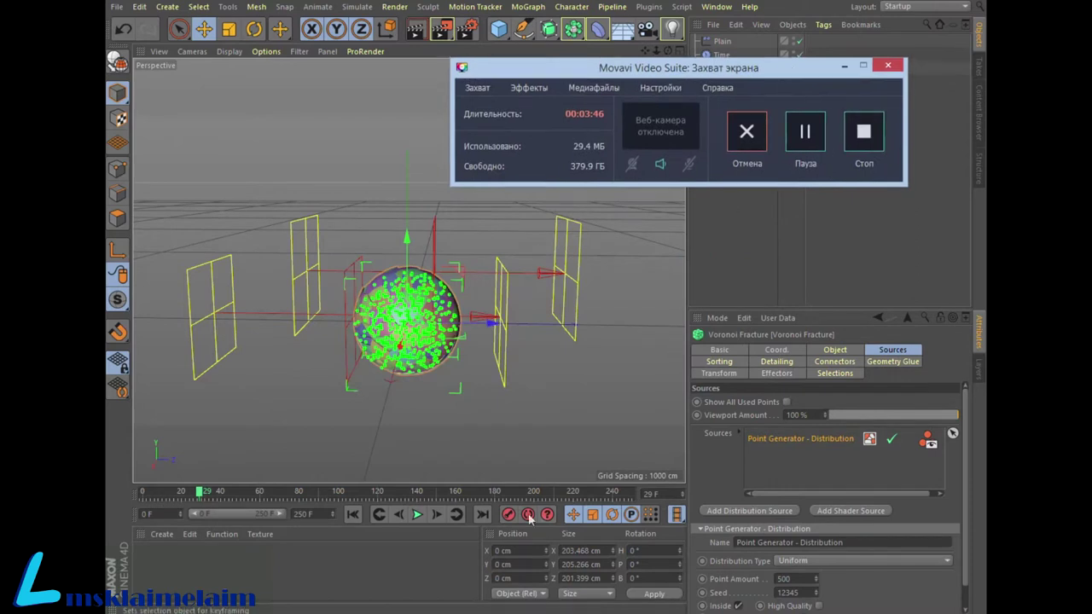
Play and pause the timeline to preview the sphere shattering into finer fragments
left_click(417, 516)
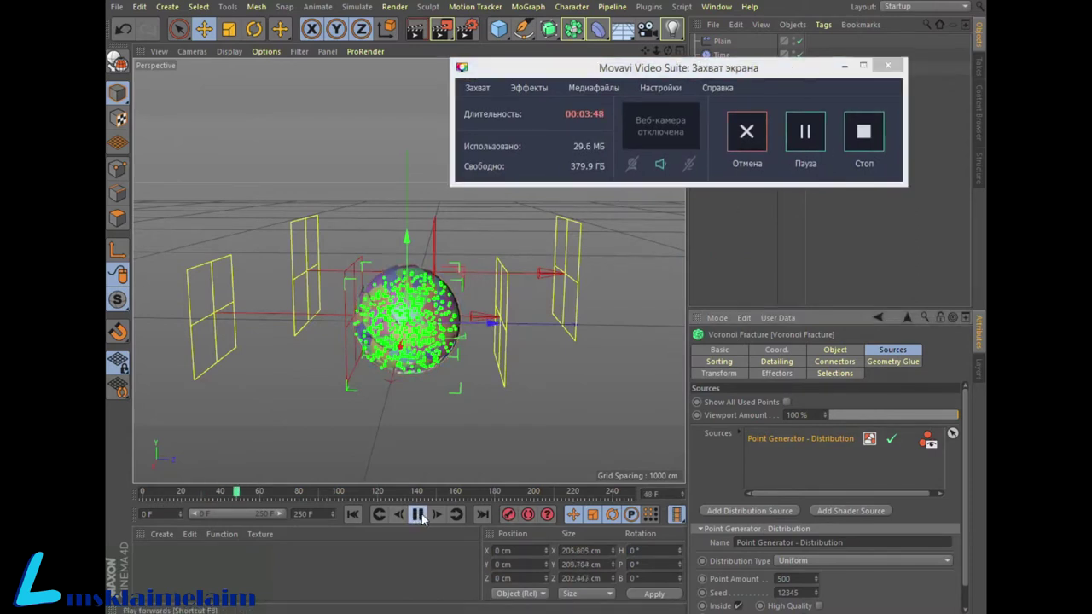
left_click(418, 515)
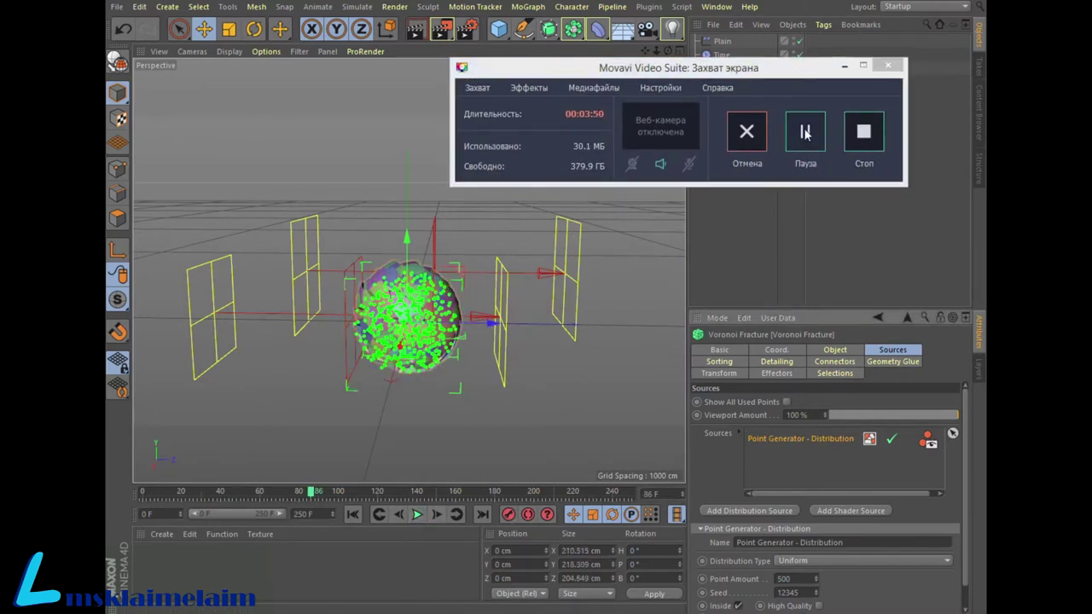
mouse_move(506, 72)
left_mouse_down()
mouse_move(526, 220)
mouse_move(648, 100)
left_mouse_up()
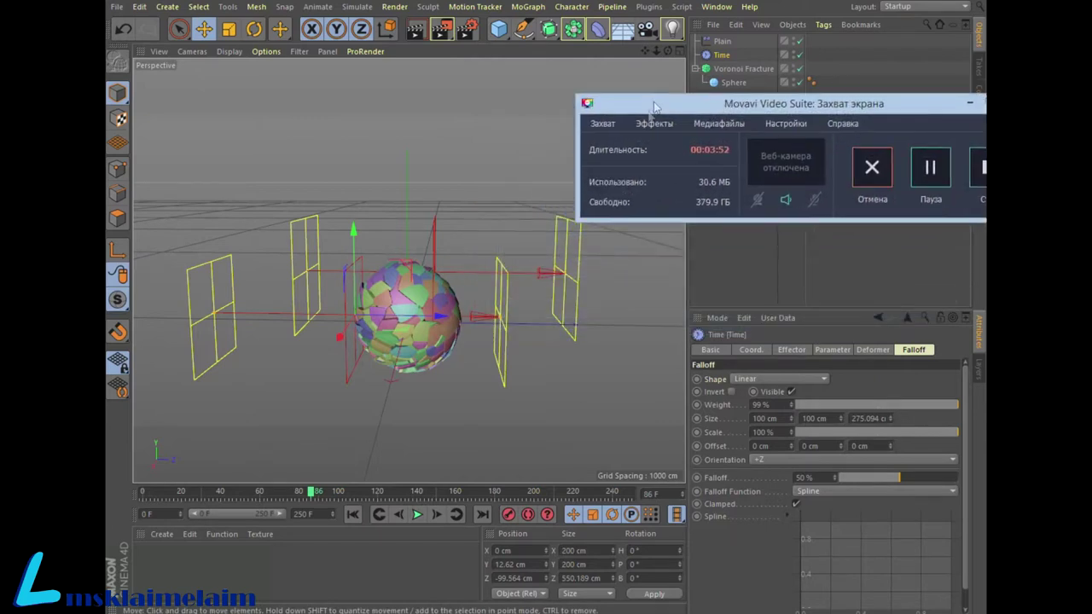
Preview the animation and push the Time effector slightly further along Z
left_click(418, 515)
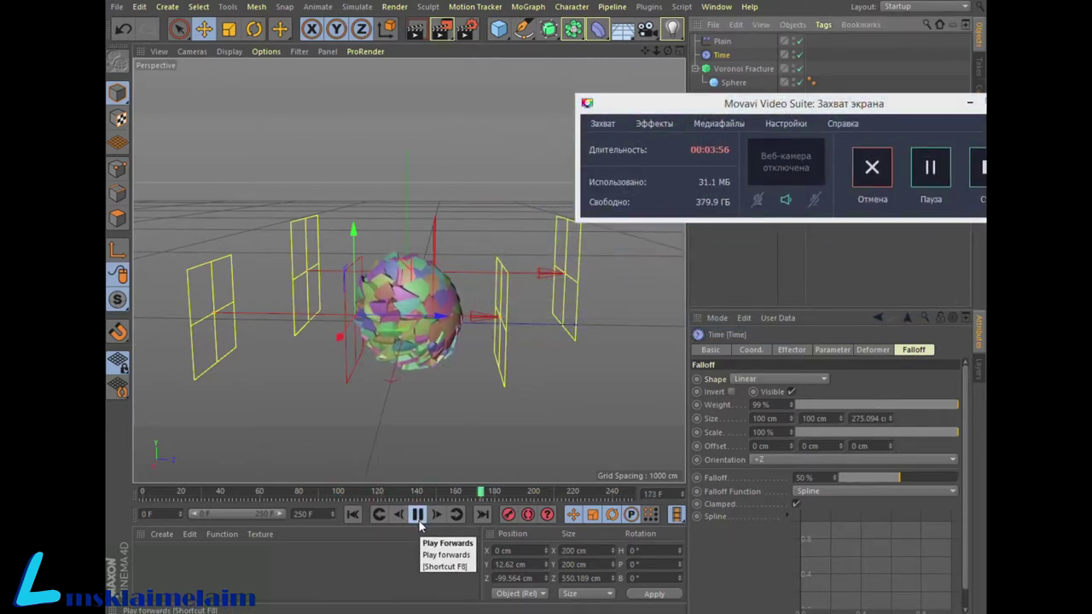
left_click(418, 515)
left_click_drag(908, 169, 835, 418)
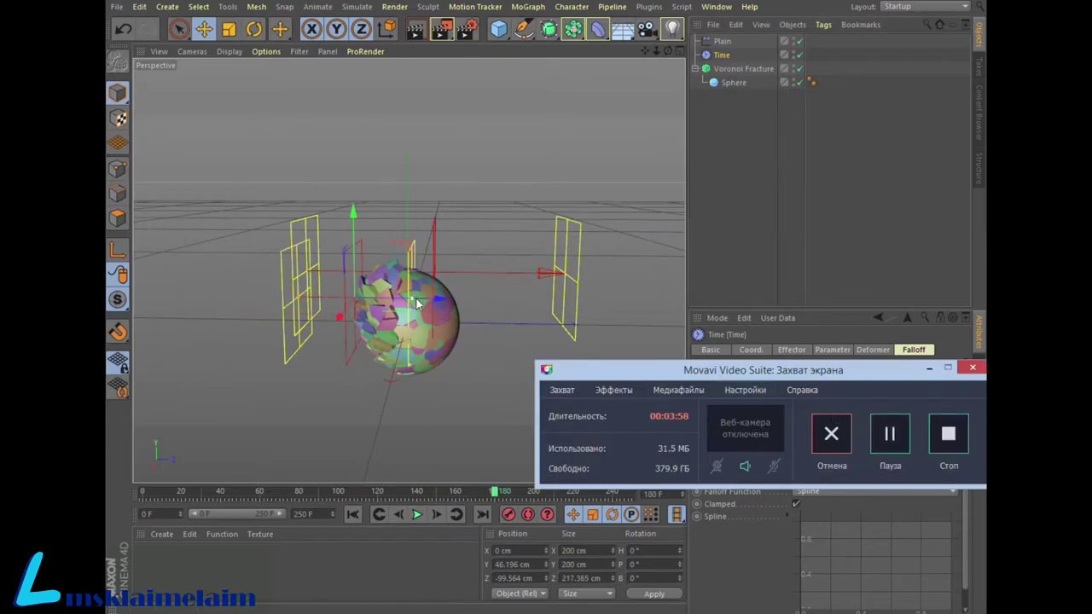
left_click_drag(412, 303, 413, 275)
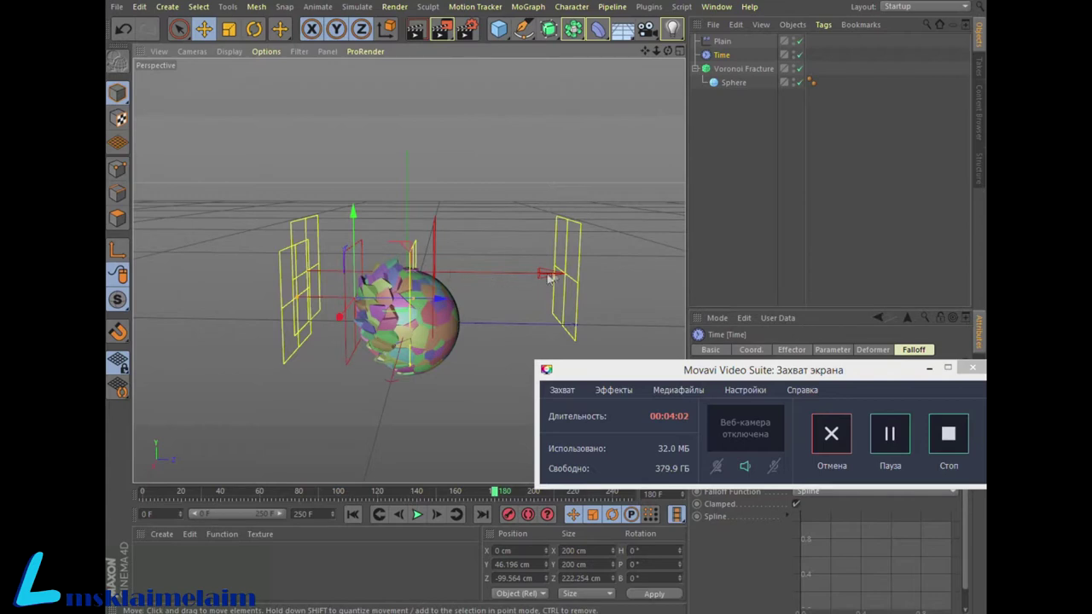
Shrink the Plain effector's falloff depth toward the sphere
left_click(722, 41)
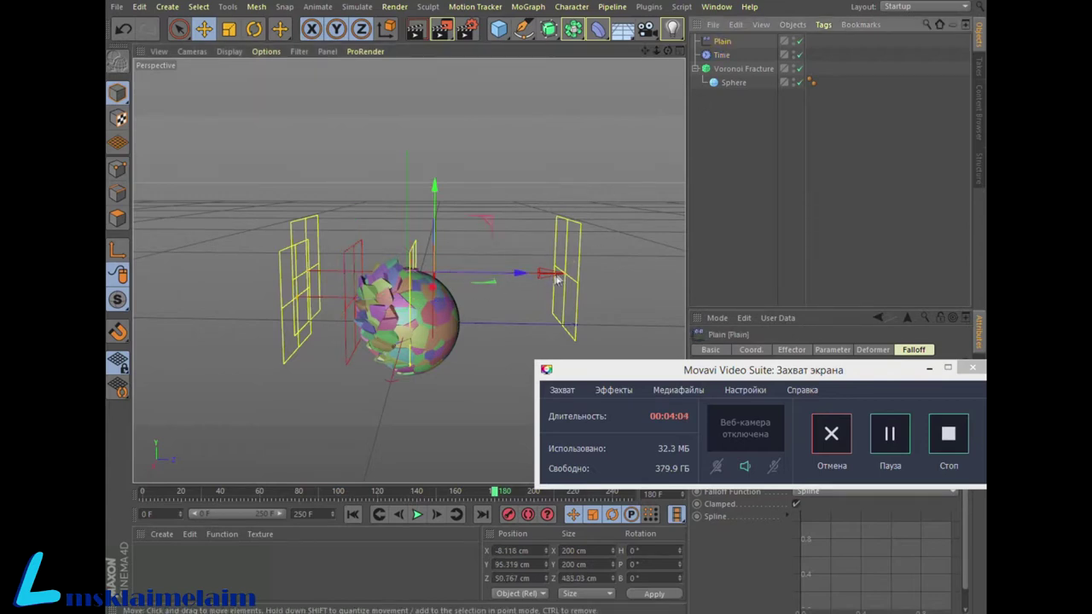
mouse_move(558, 279)
left_mouse_down()
mouse_move(469, 291)
mouse_move(467, 213)
mouse_move(453, 237)
left_mouse_up()
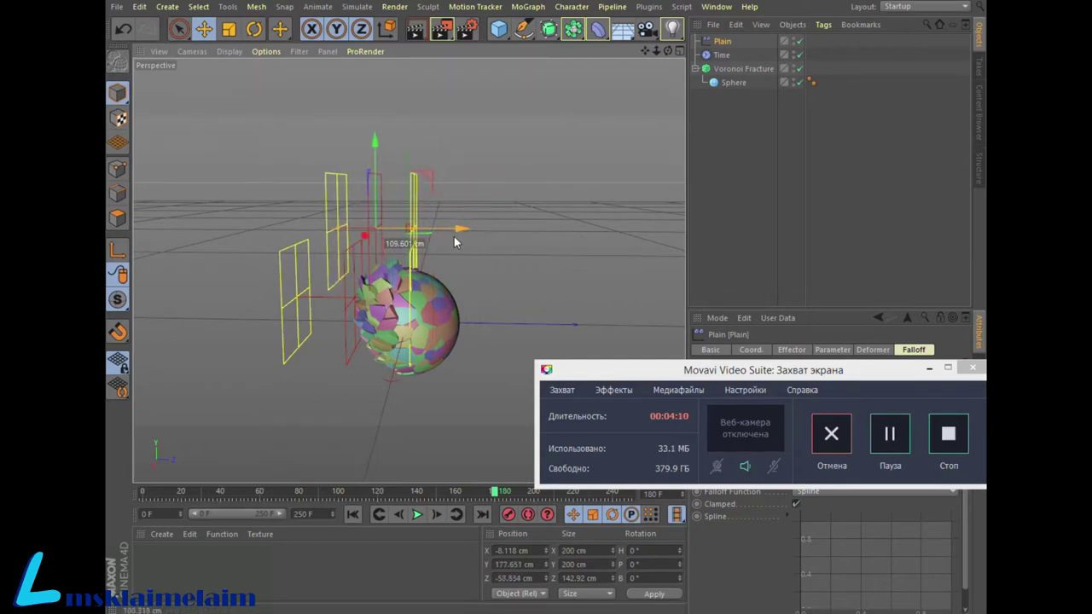
left_click(414, 517)
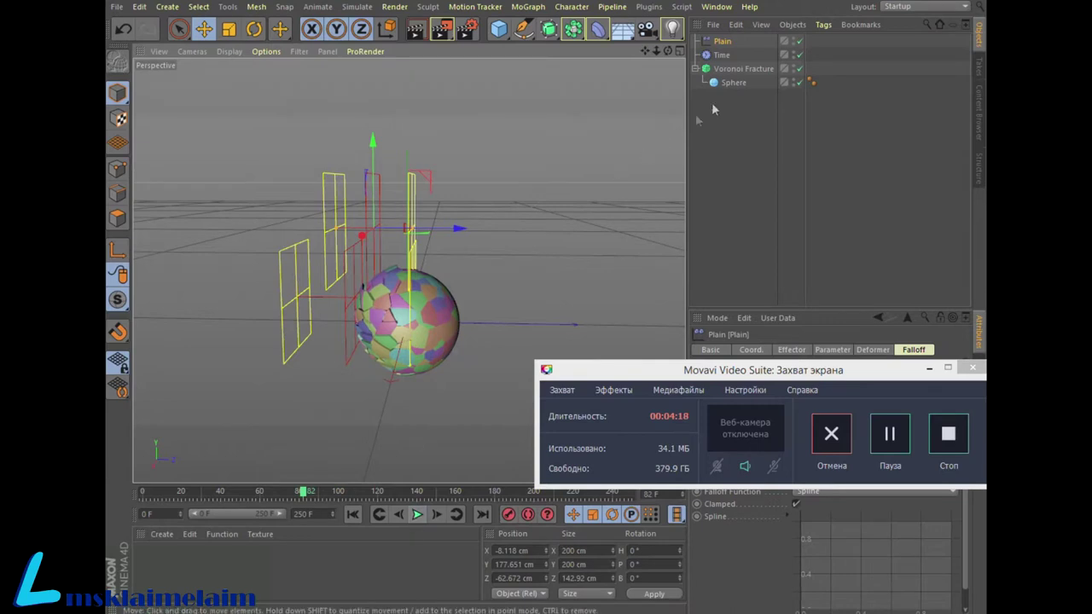
Widen the Time effector's falloff along Z, lower it on Y, and add a Physical Sky
left_click(722, 54)
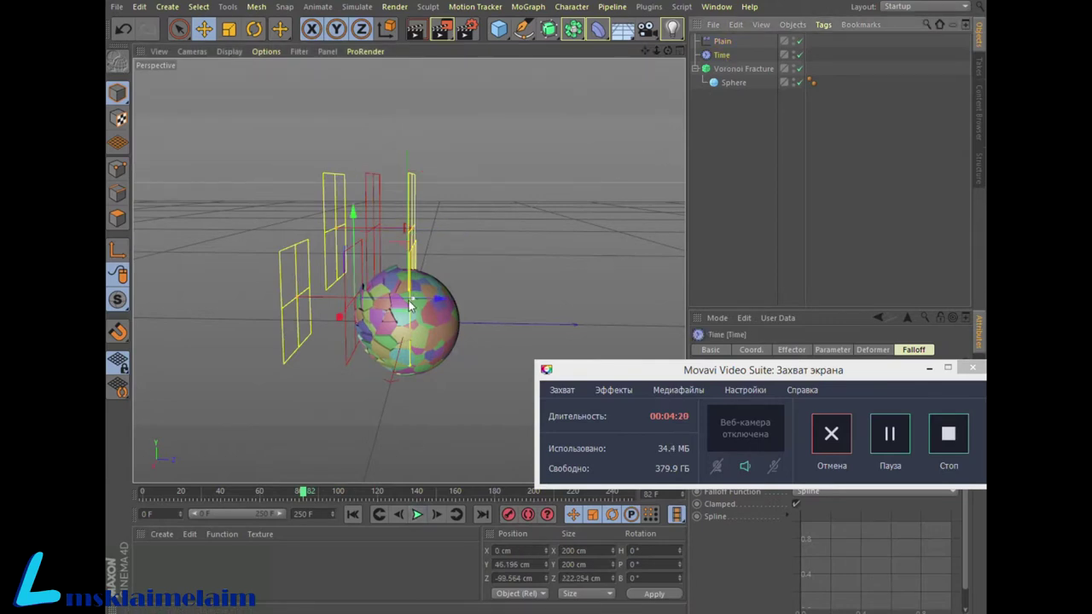
left_click_drag(411, 305, 435, 303)
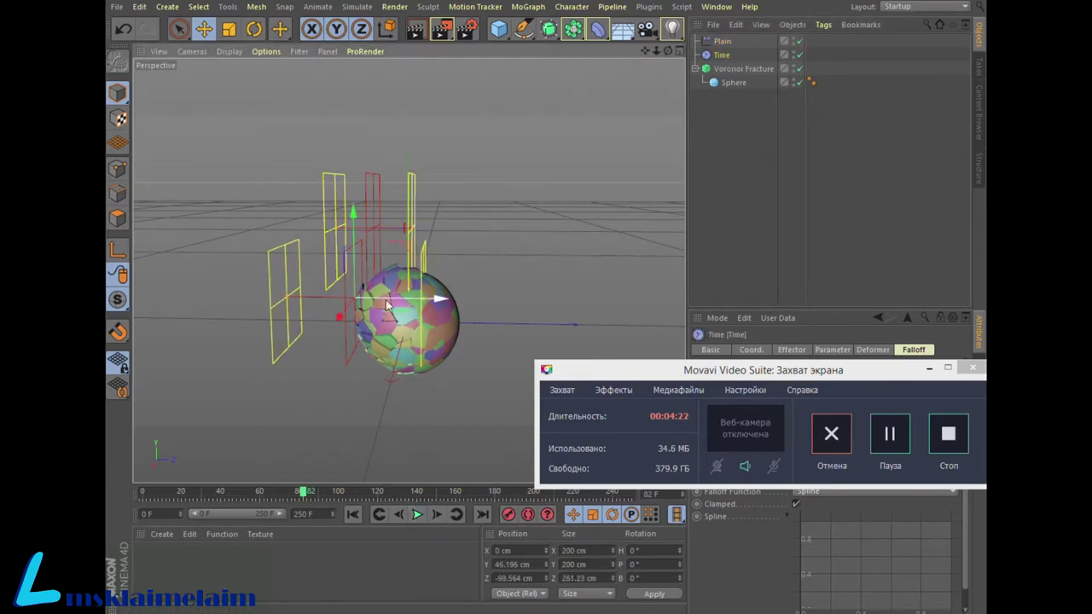
left_click_drag(350, 213, 347, 229)
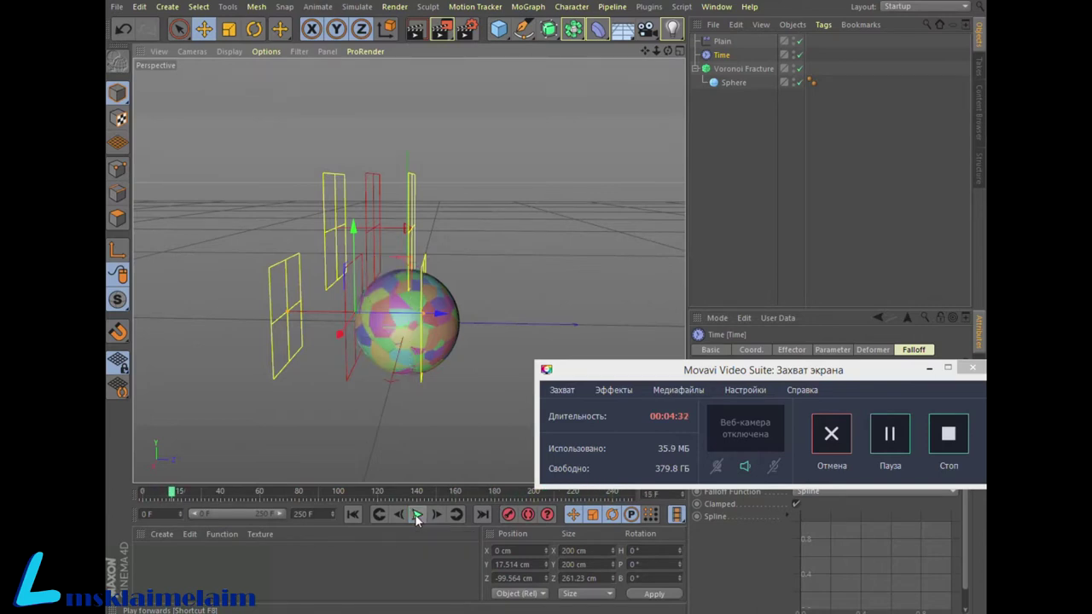
key("F8")
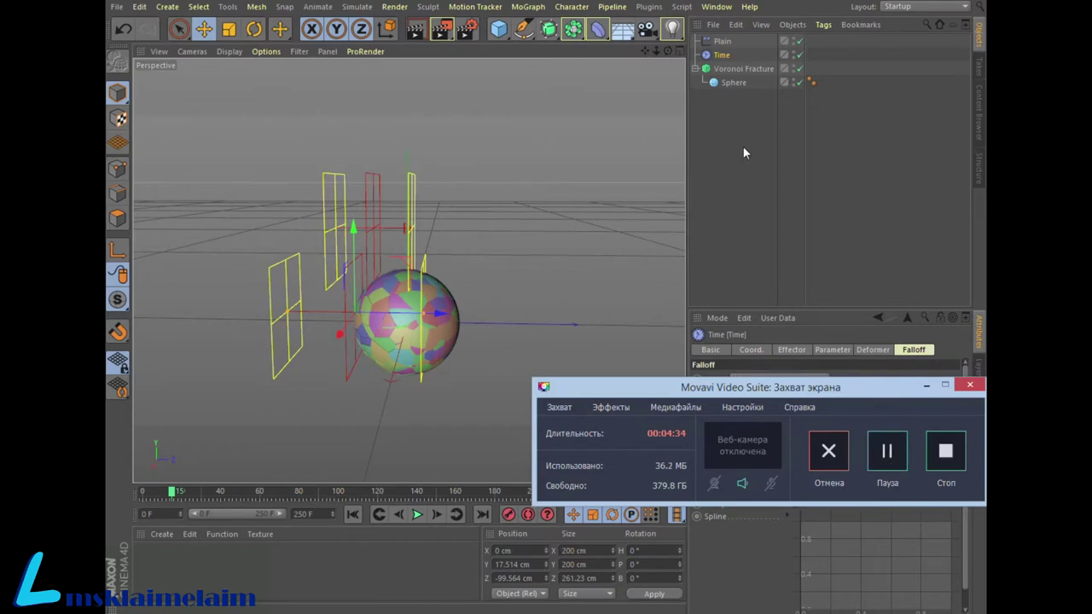
left_click_drag(623, 28, 772, 51)
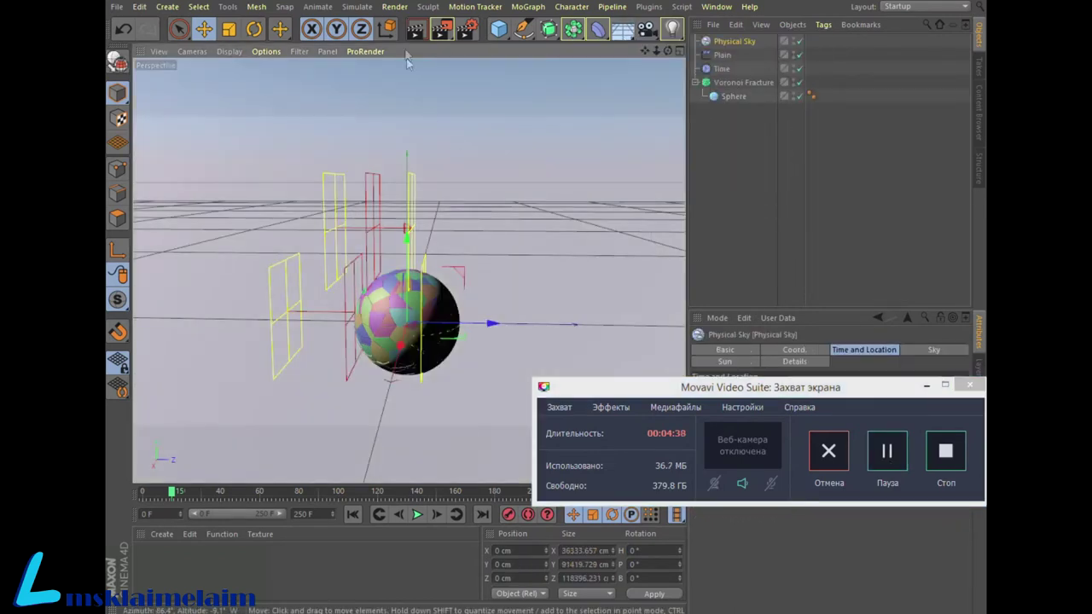
Preview a render of the sky lighting, then play and stop the animation
left_click(416, 33)
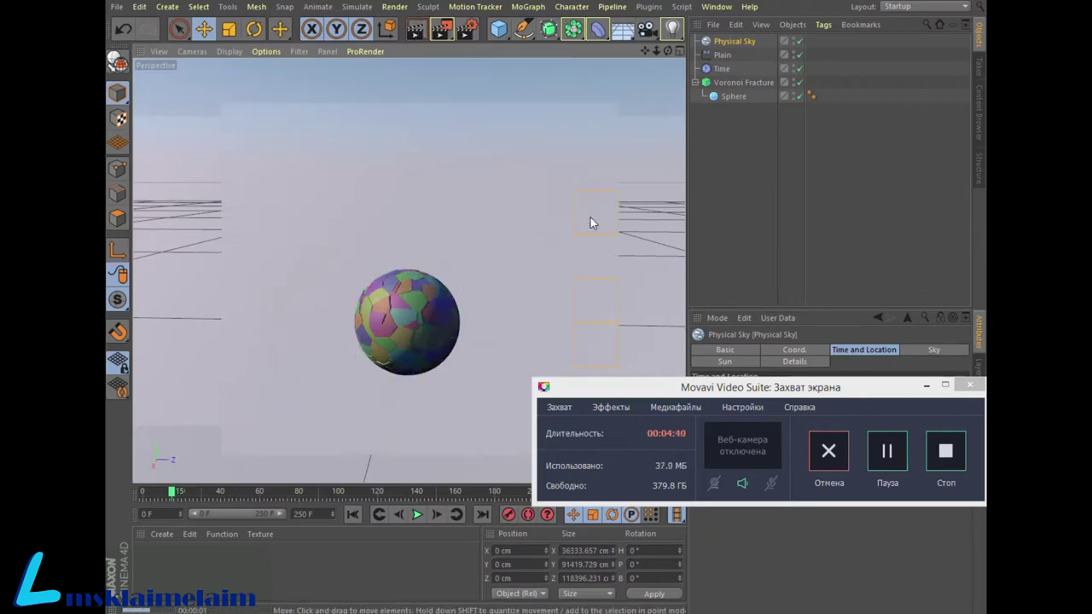
left_click(887, 454)
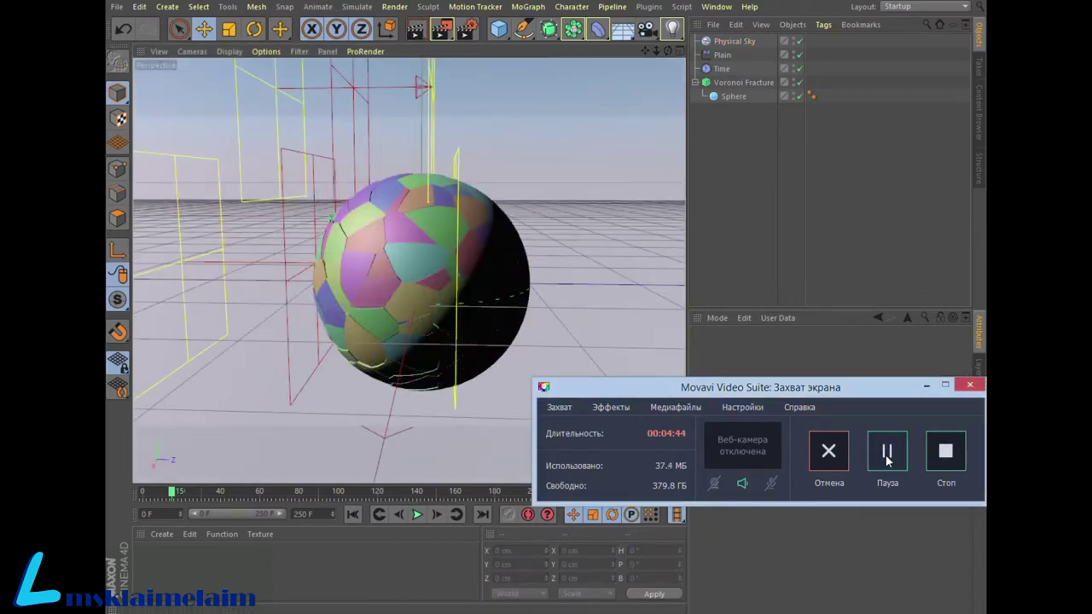
left_click(416, 514)
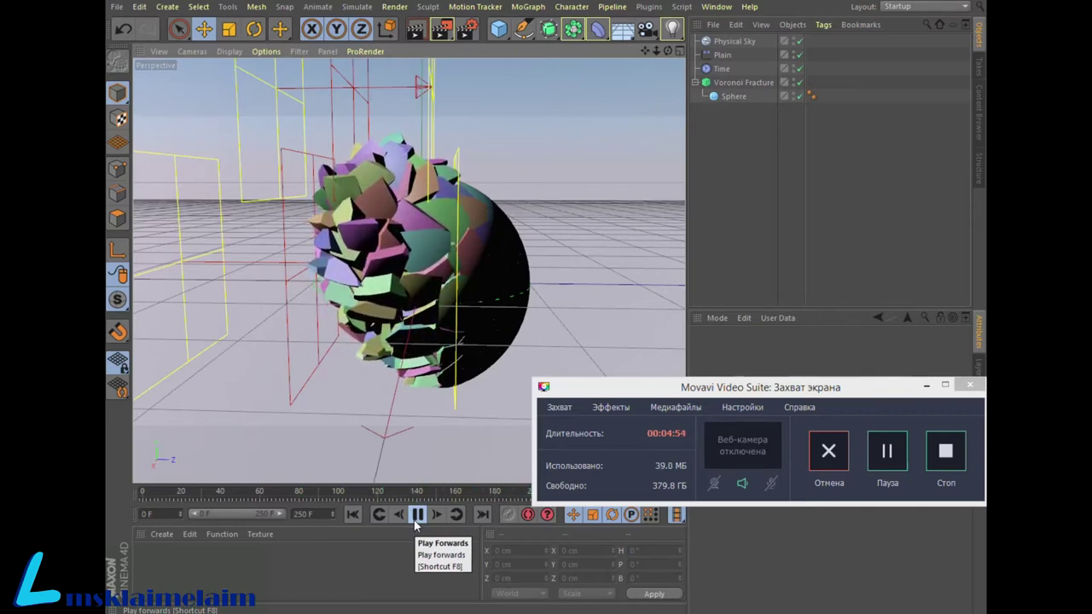
left_click(416, 521)
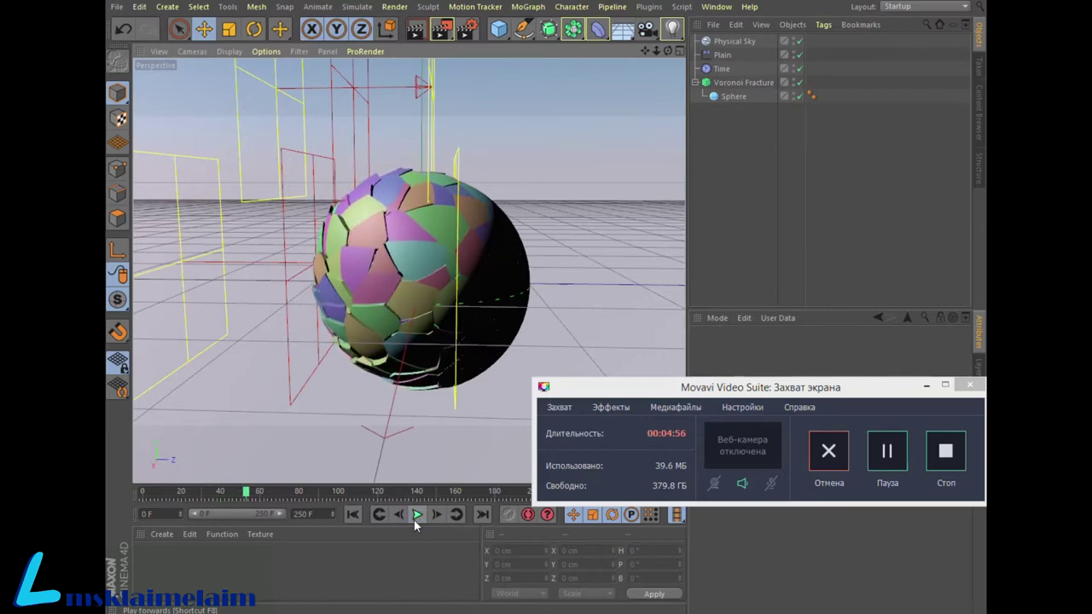
Stop the animation at frame 115, render a preview, and return to the editor view
left_click(901, 484)
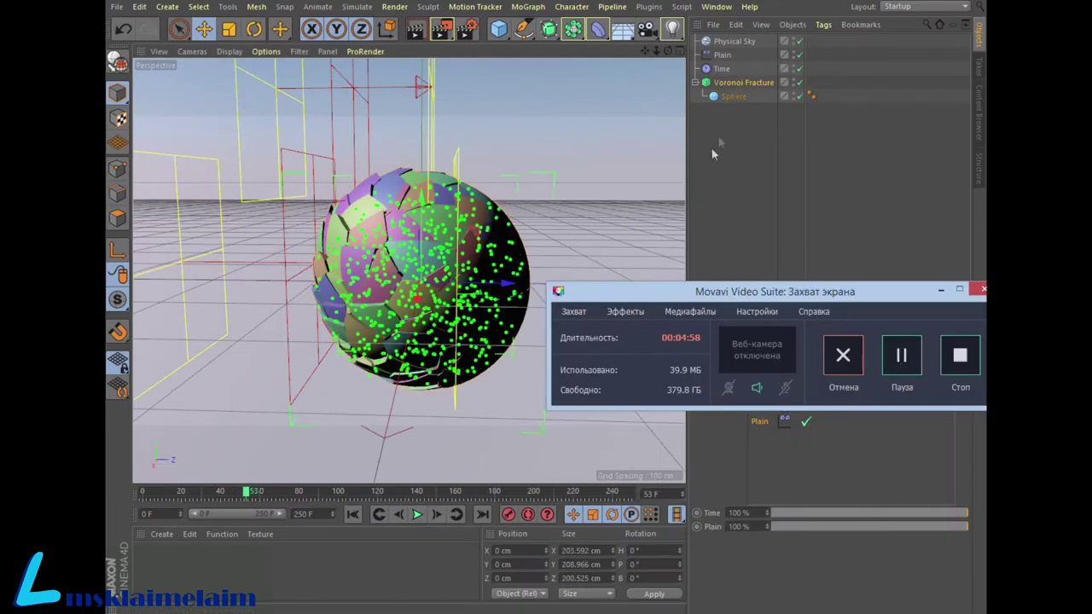
left_click(722, 54)
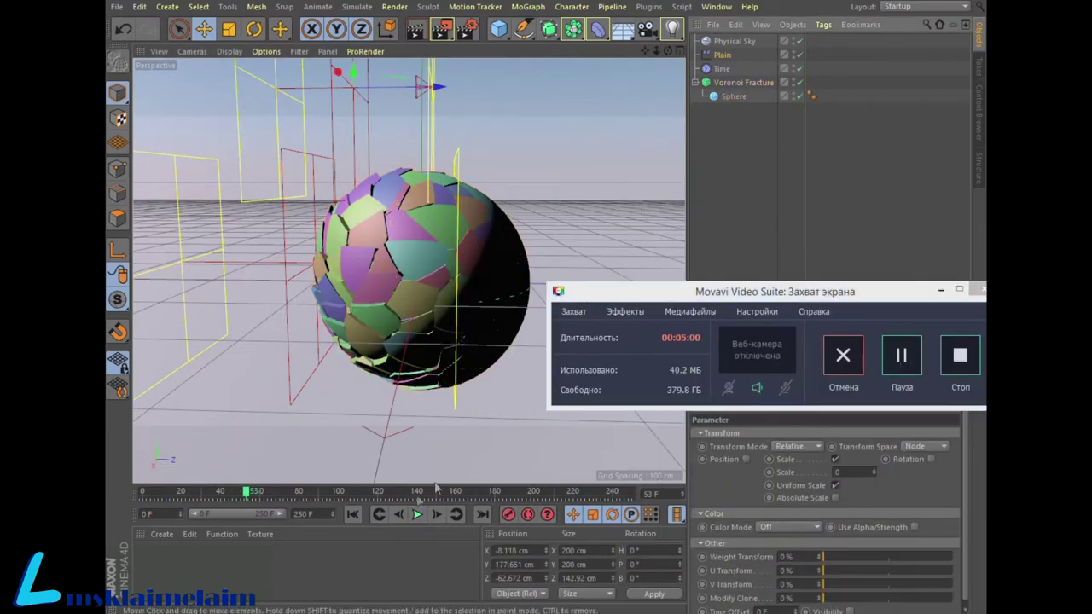
left_click(417, 514)
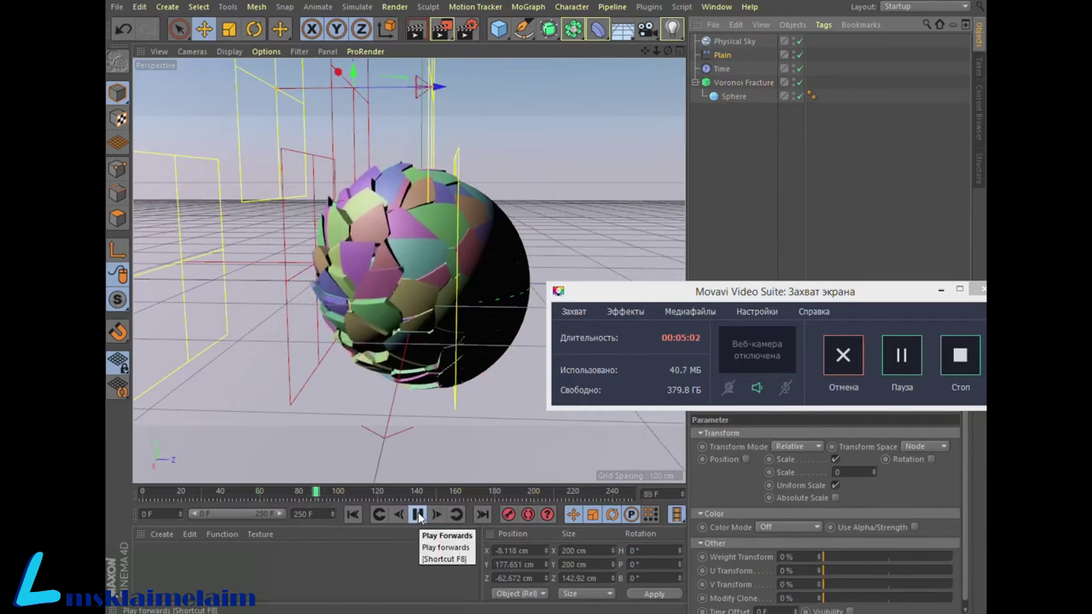
left_click(418, 514)
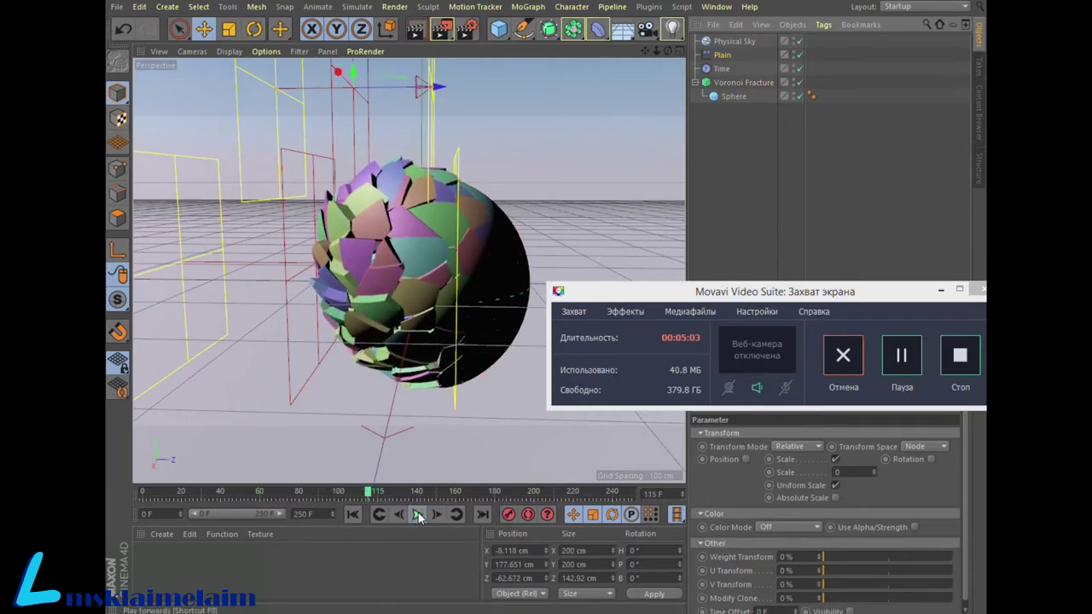
left_click(415, 33)
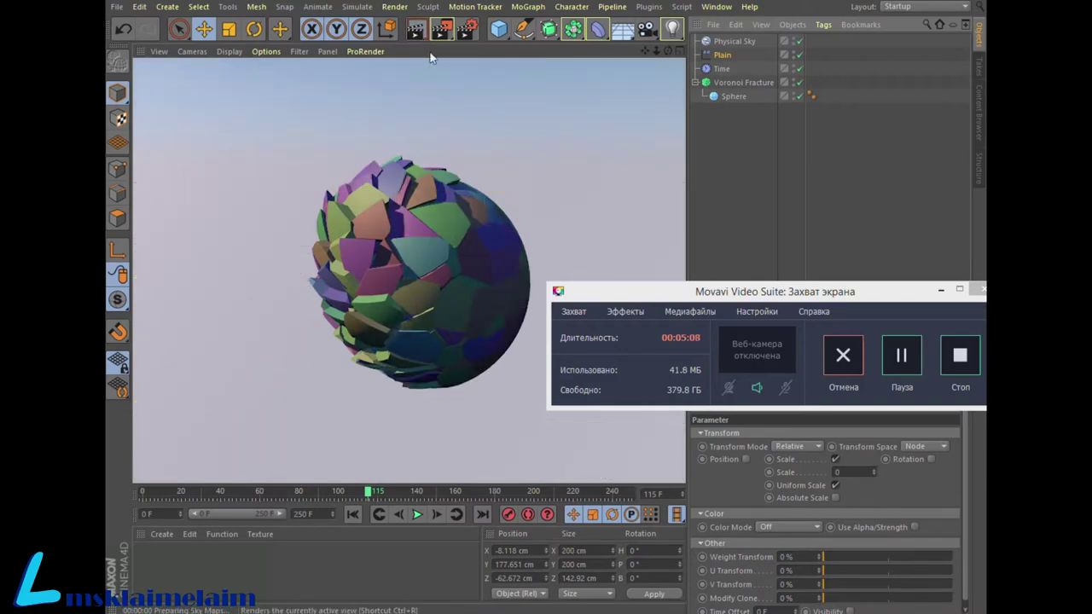
left_click(514, 163)
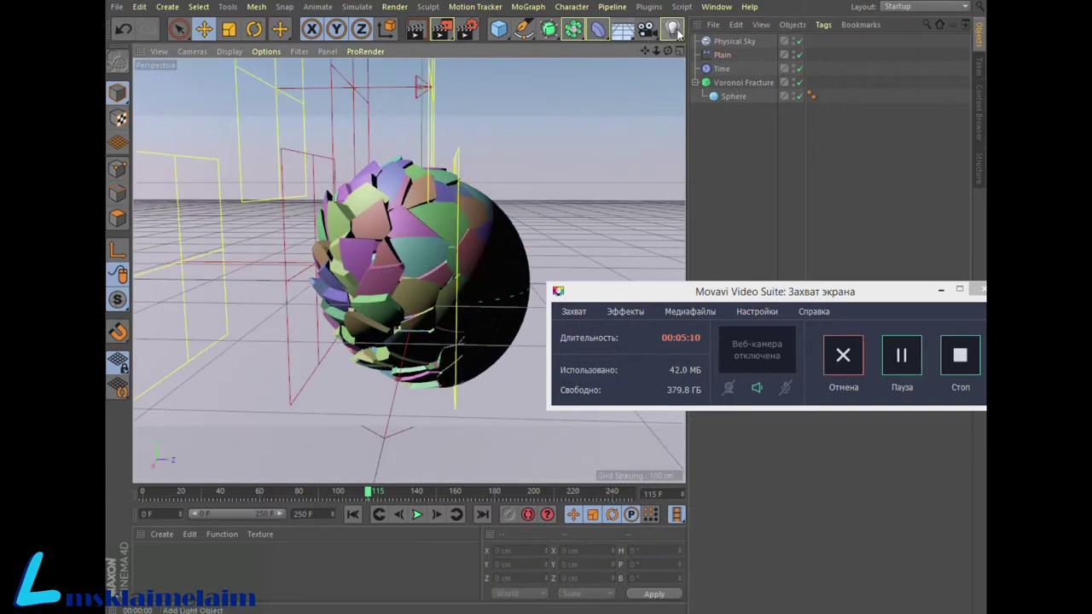
Add two omni lights, placed right and left of the sphere, and preview the render
left_click(674, 30)
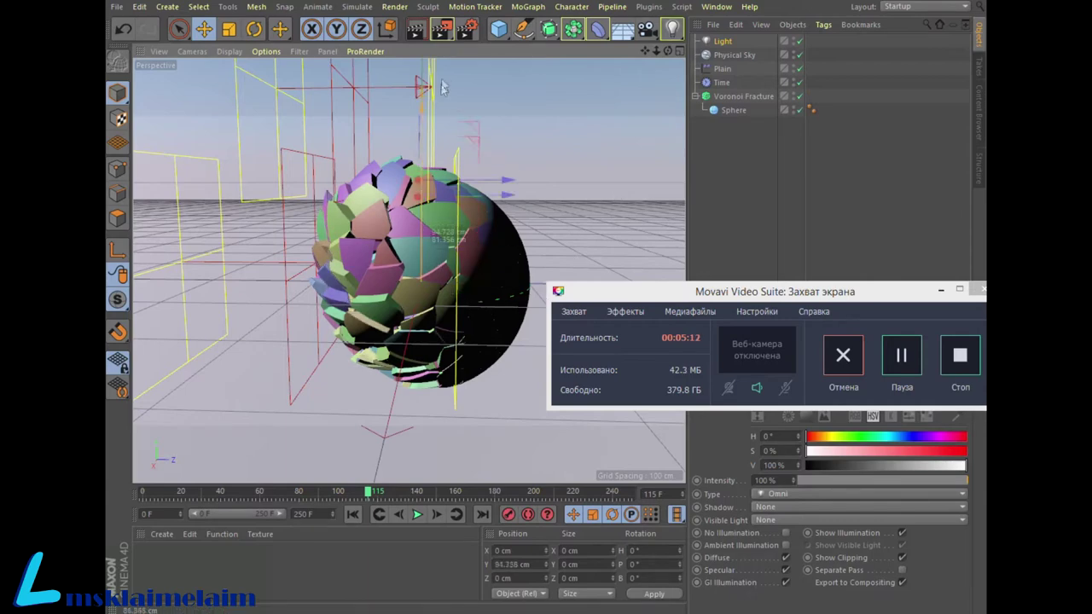
left_click_drag(442, 87, 503, 151)
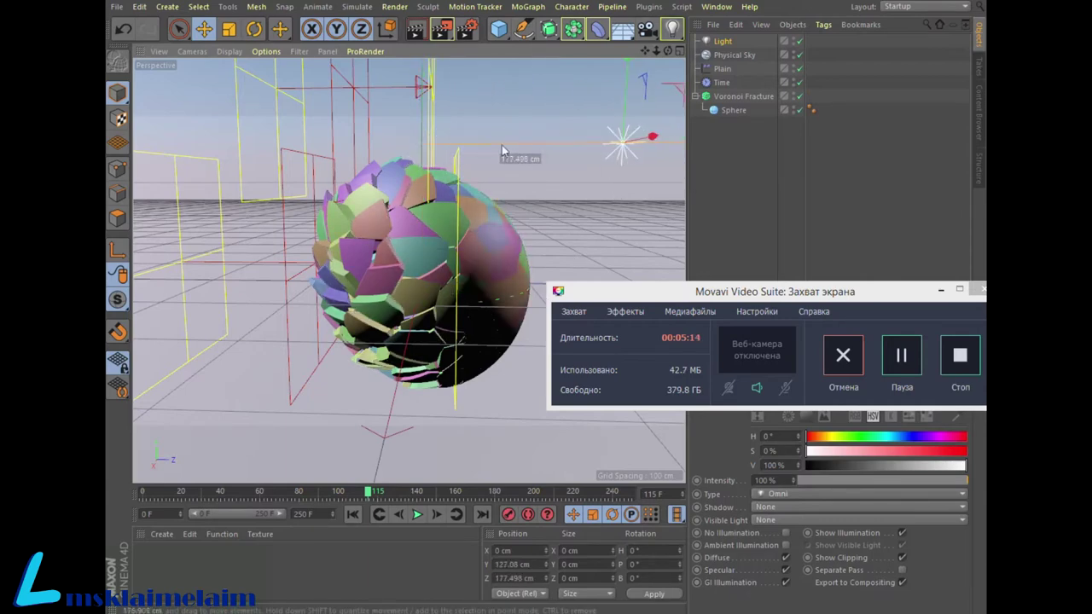
mouse_move(623, 83)
left_mouse_down()
mouse_move(624, 157)
mouse_move(624, 128)
left_mouse_up()
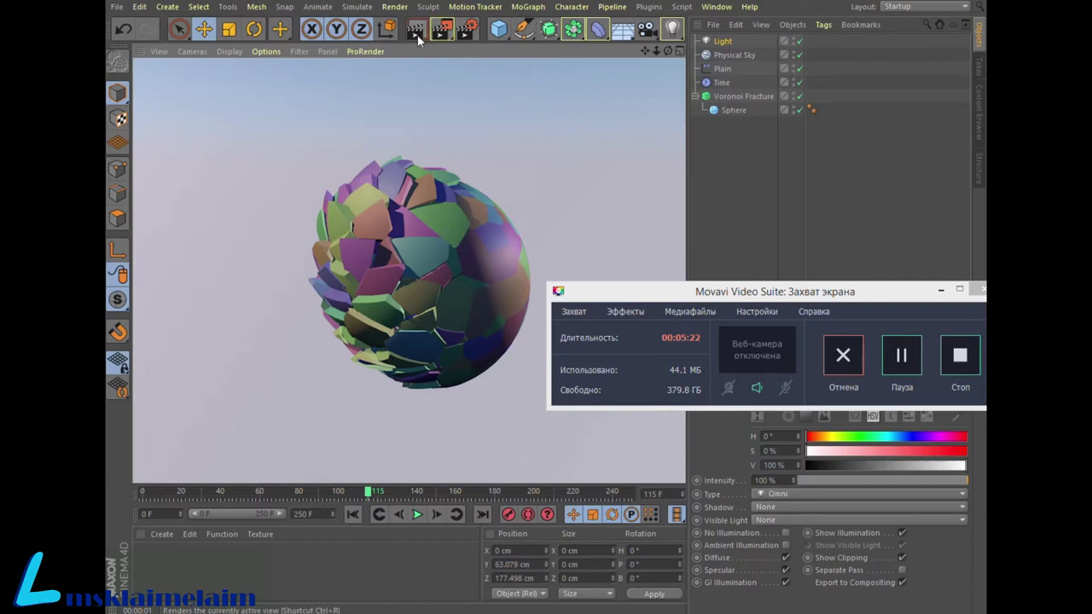
left_click(673, 28)
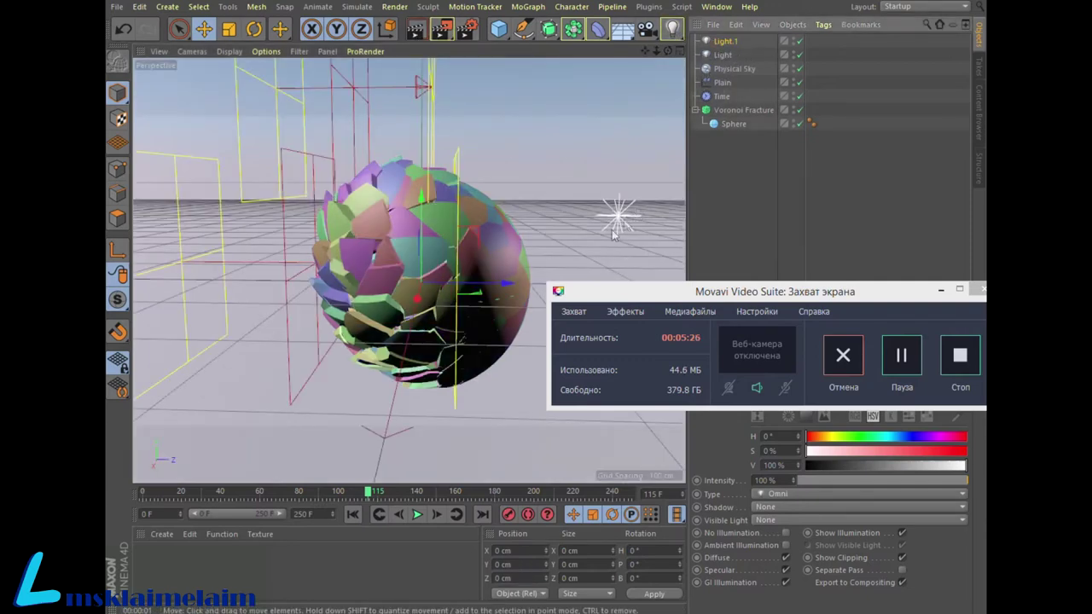
mouse_move(507, 284)
left_mouse_down()
mouse_move(220, 288)
mouse_move(231, 58)
left_mouse_up()
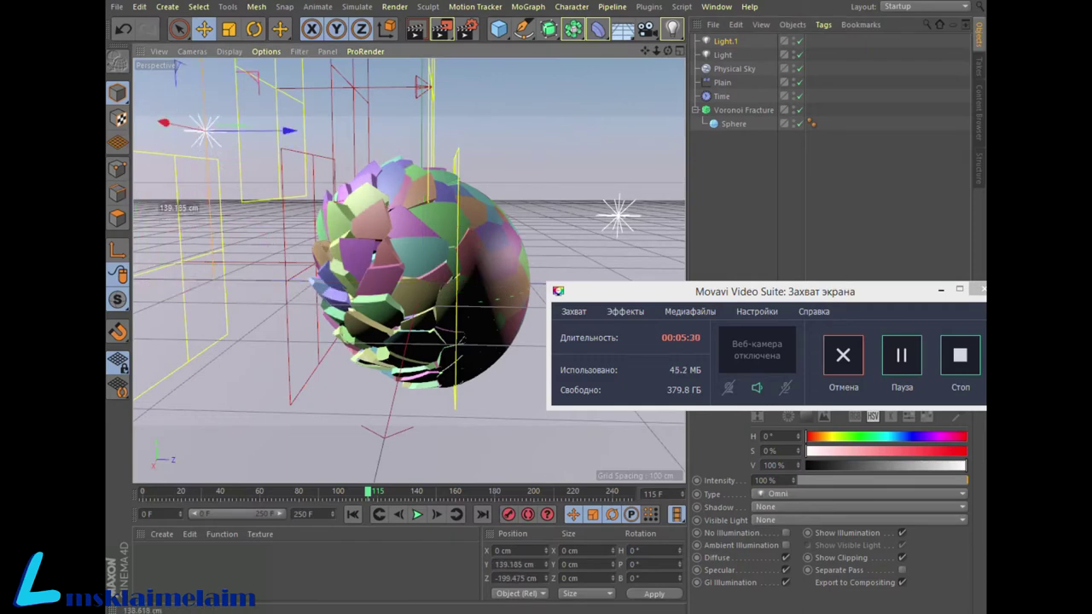
left_click(415, 29)
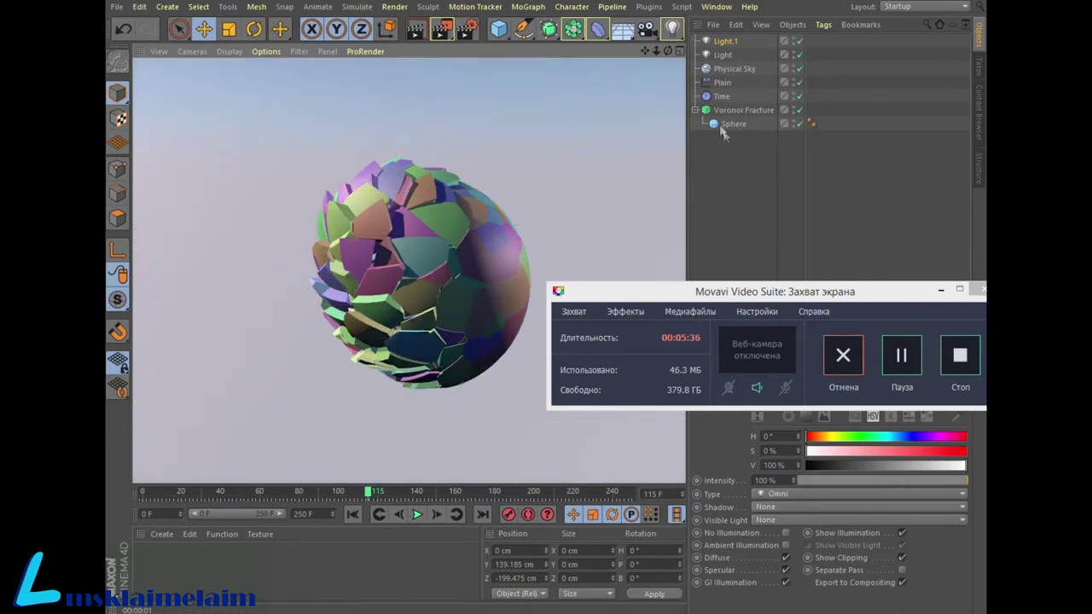
Add a third light below the sphere at −201.55 cm Y and preview the render
left_click(671, 29)
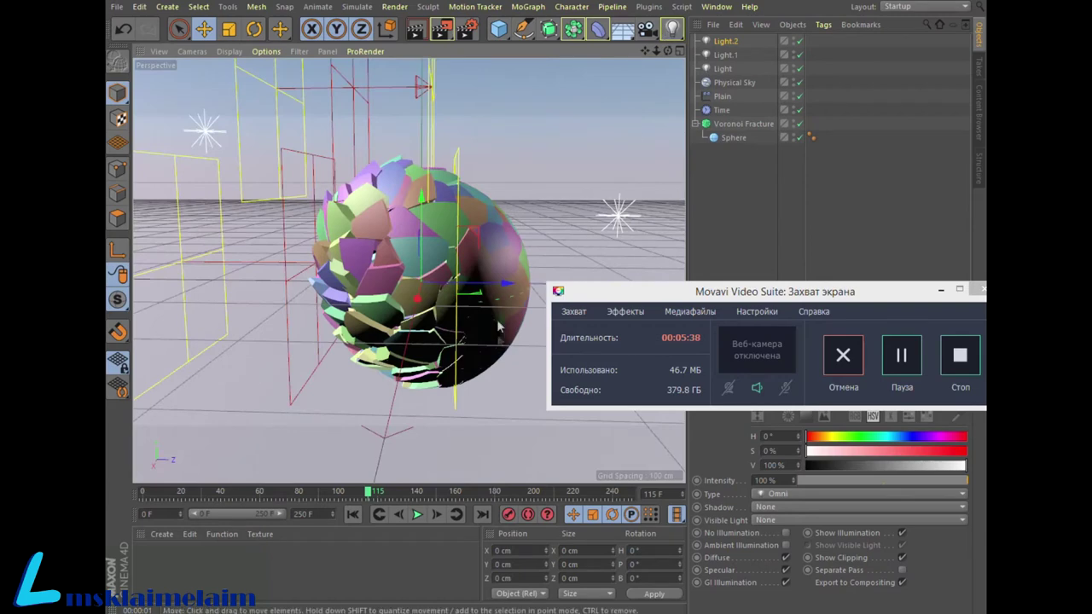
mouse_move(422, 215)
left_mouse_down()
mouse_move(567, 441)
mouse_move(512, 367)
left_mouse_up()
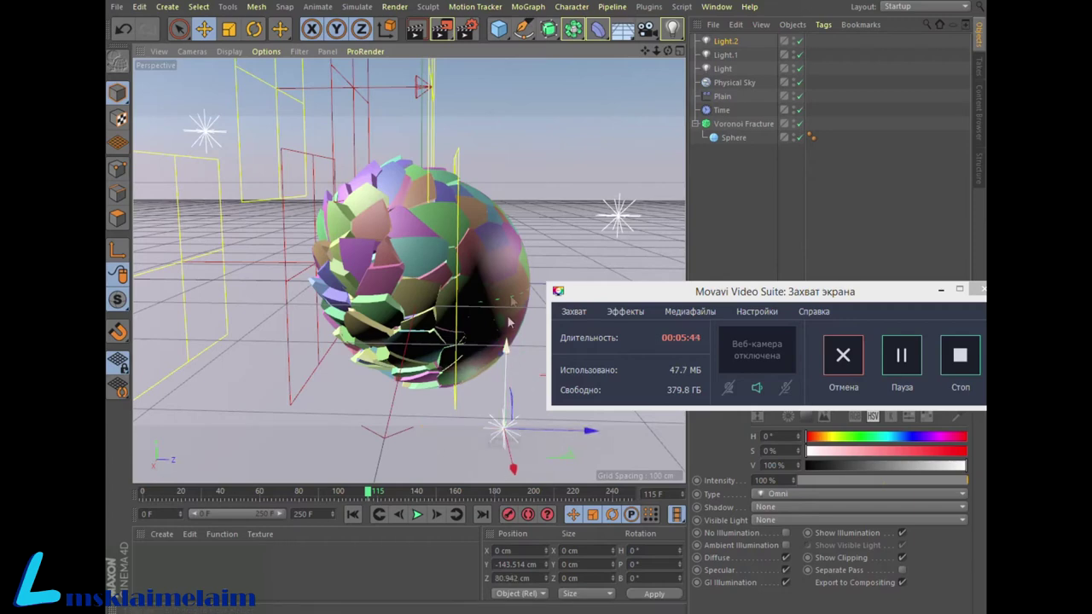
left_click_drag(511, 367, 500, 419)
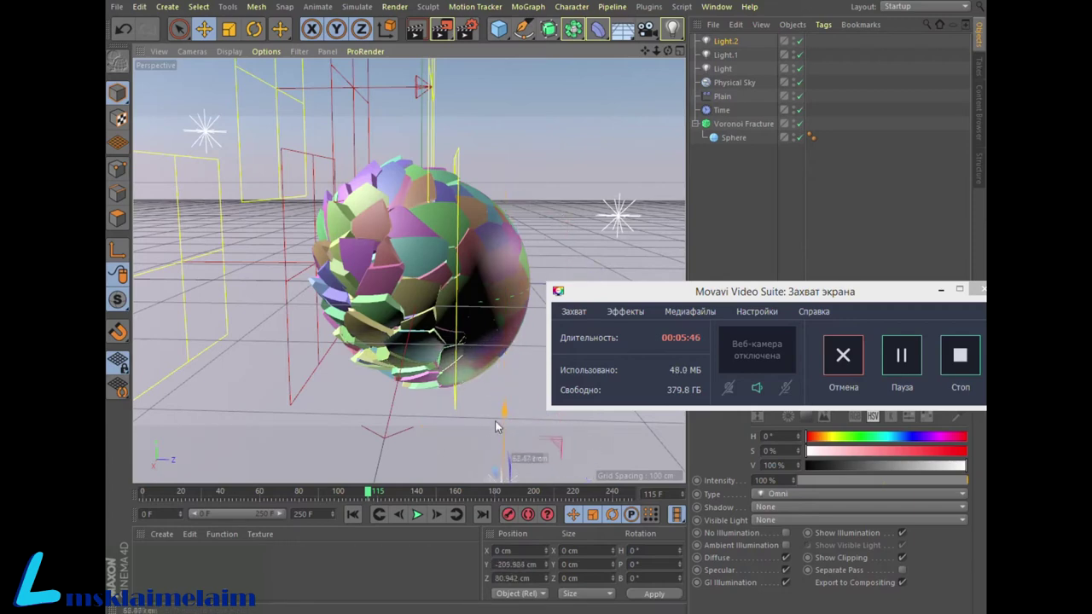
left_click(415, 33)
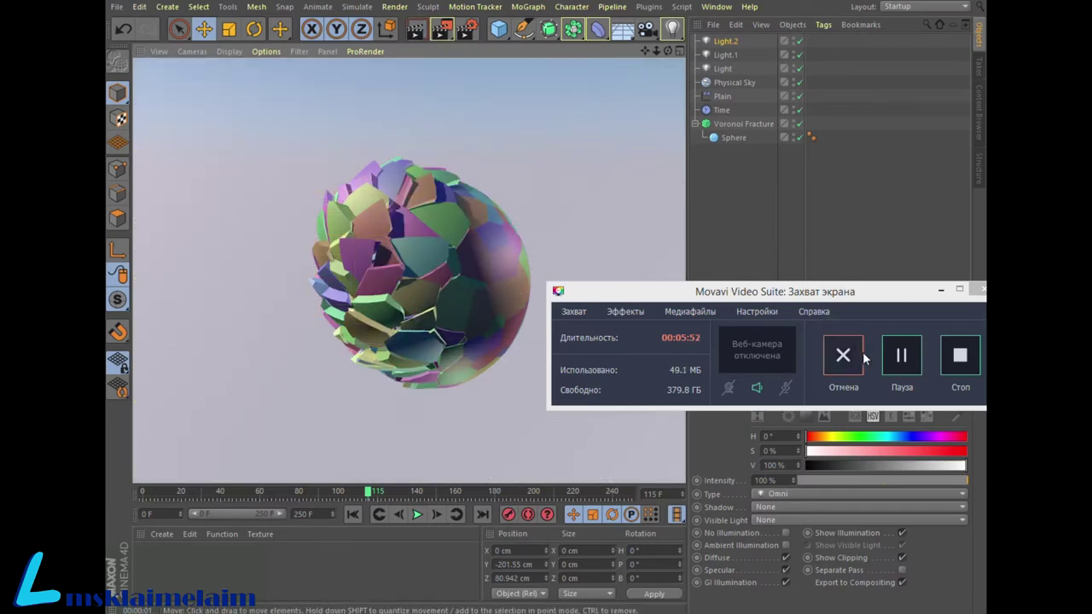
Set render output to HDV/HDTV 720 25, All Frames (0 to 250 F), and MP4 format
left_click(464, 29)
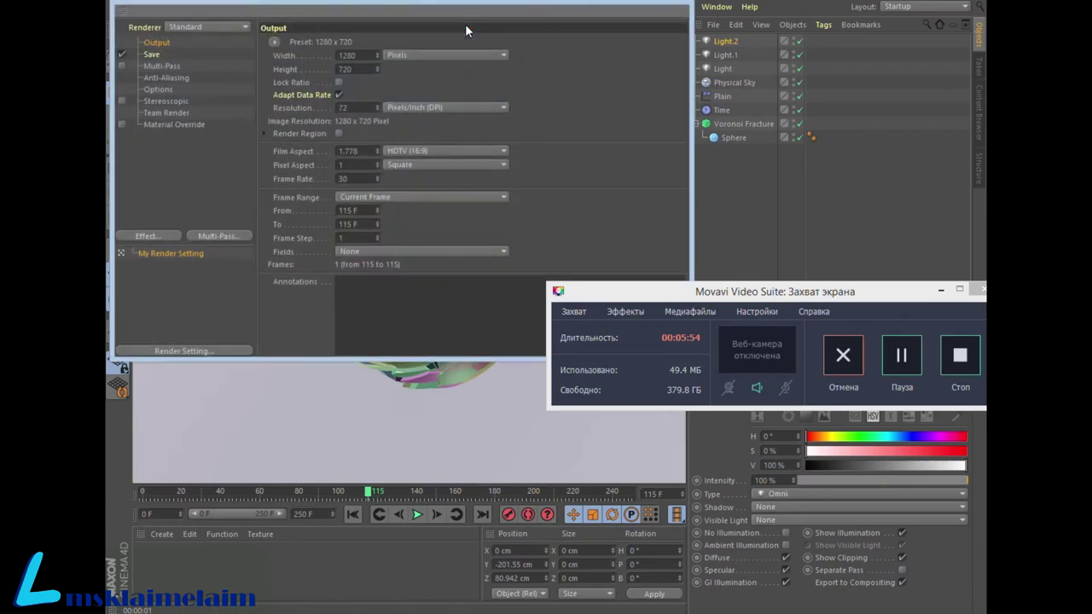
left_click(271, 40)
mouse_move(292, 84)
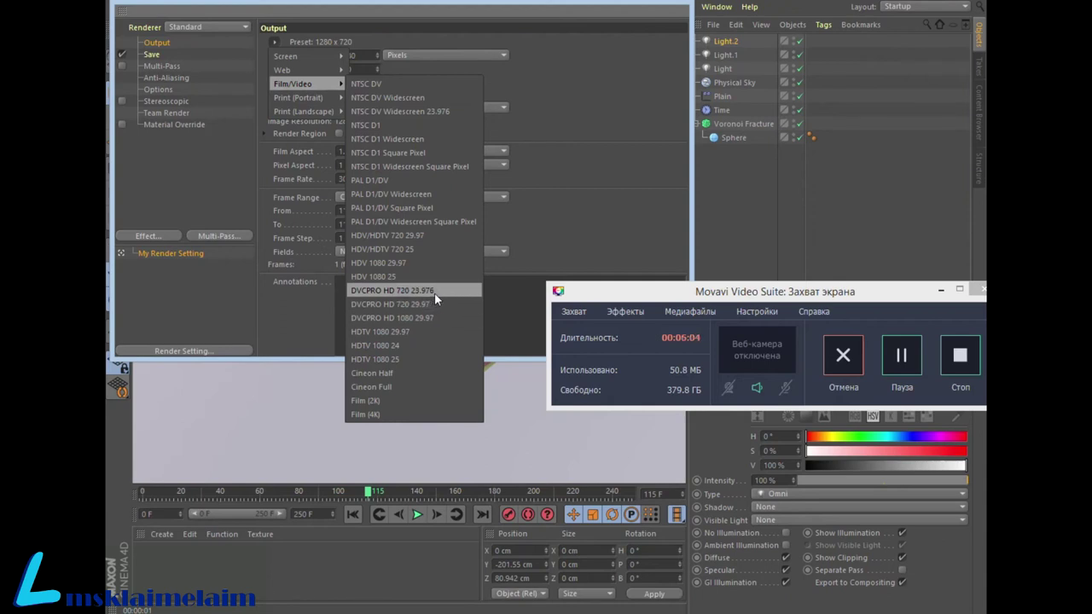
left_click(427, 248)
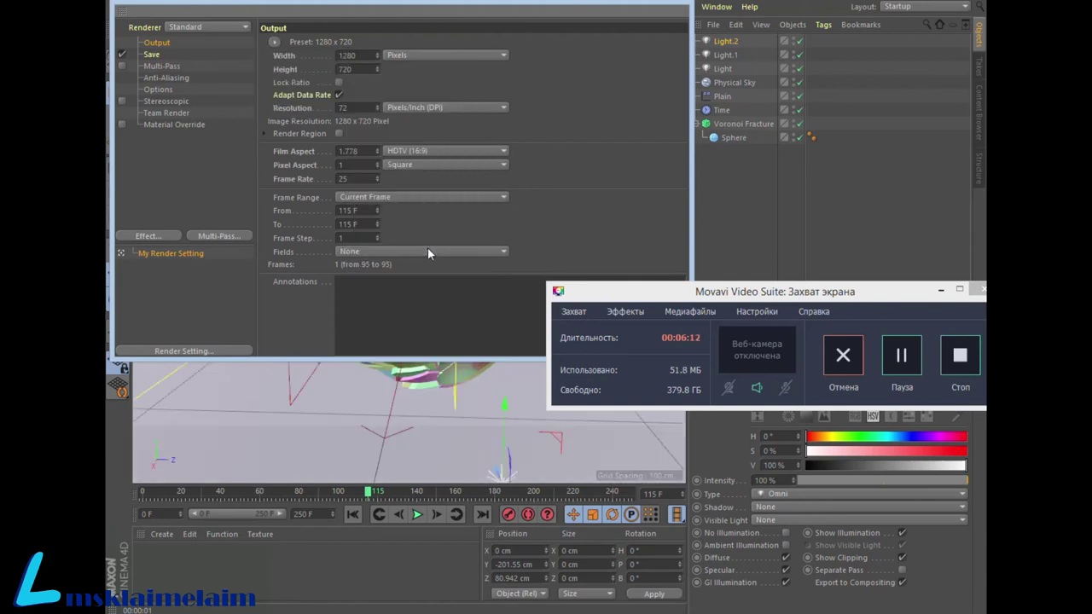
left_click(501, 198)
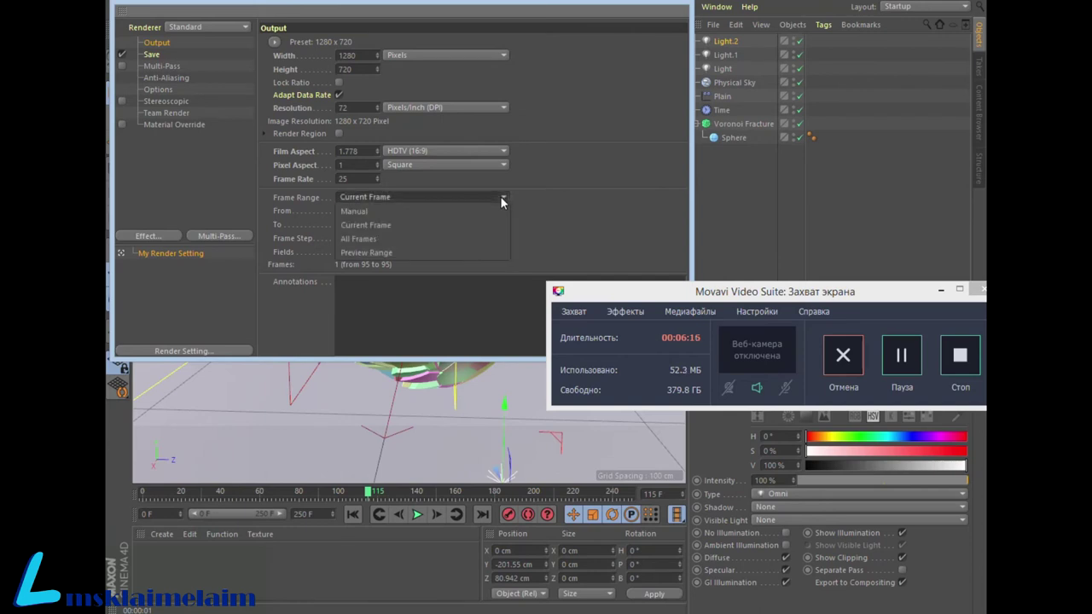
left_click(442, 241)
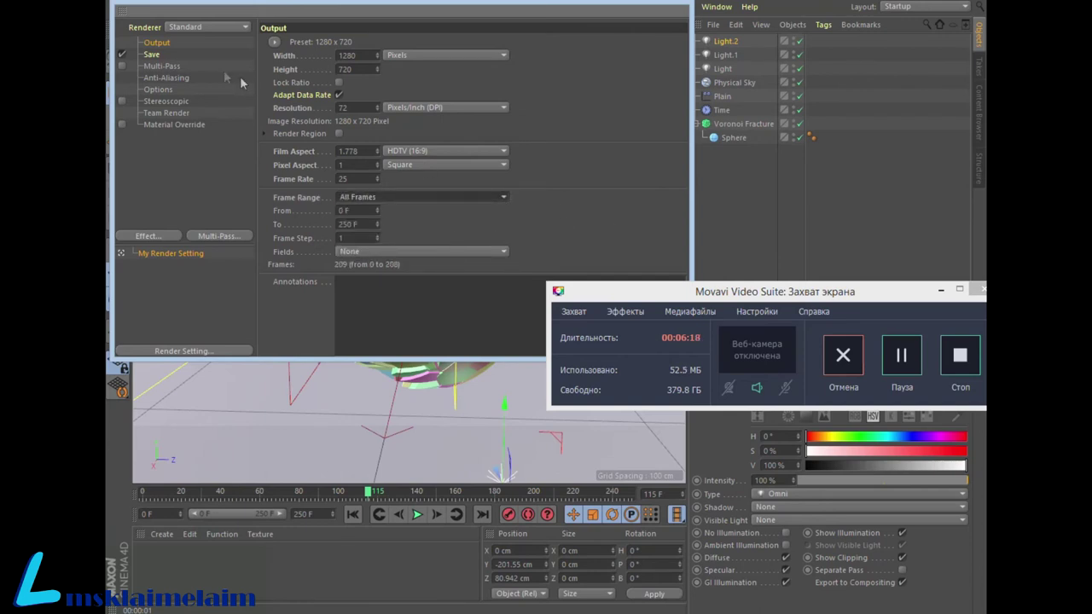
left_click(153, 56)
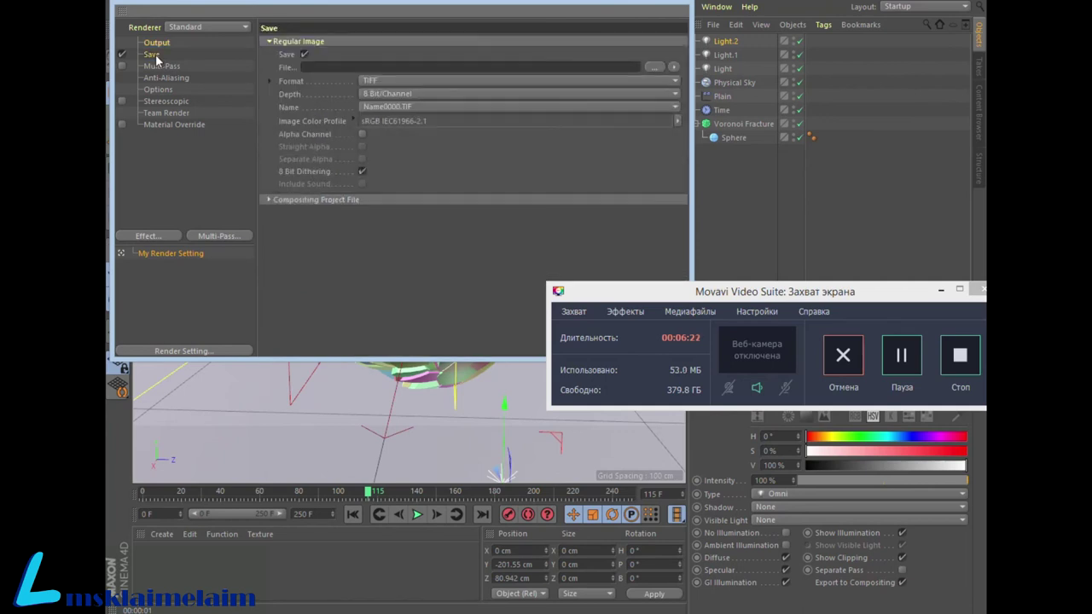
left_click(674, 83)
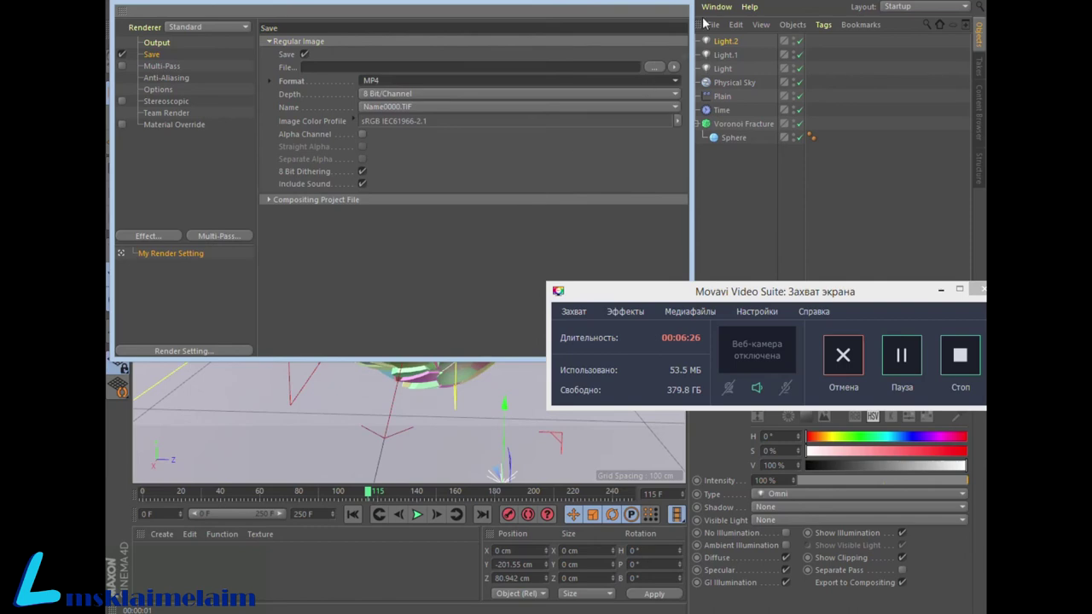
key("Escape")
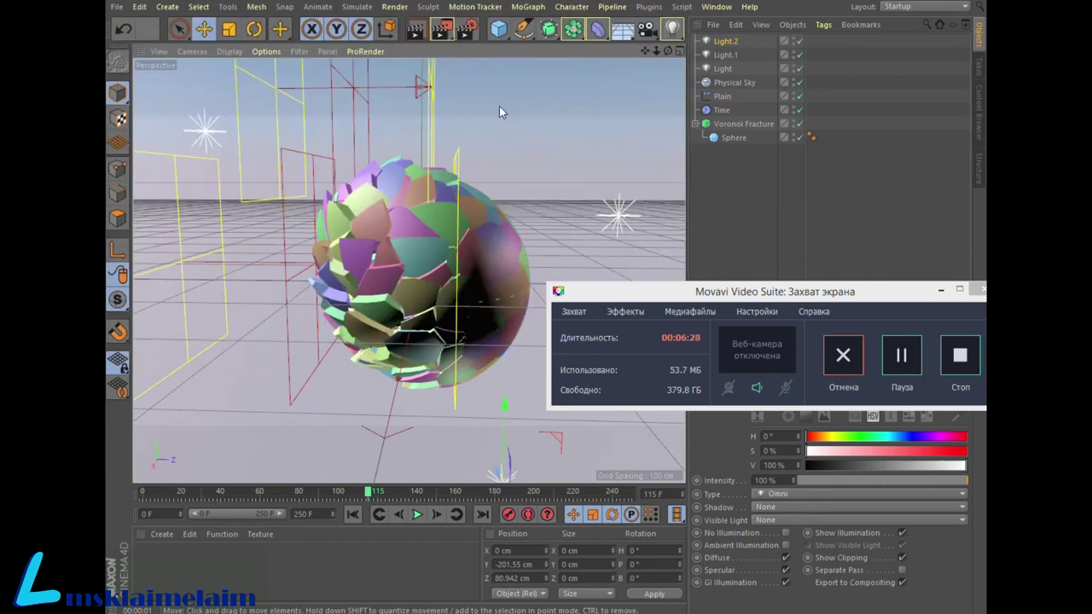
Render the whole animation to the Picture Viewer, continuing without saving a file
left_click(442, 31)
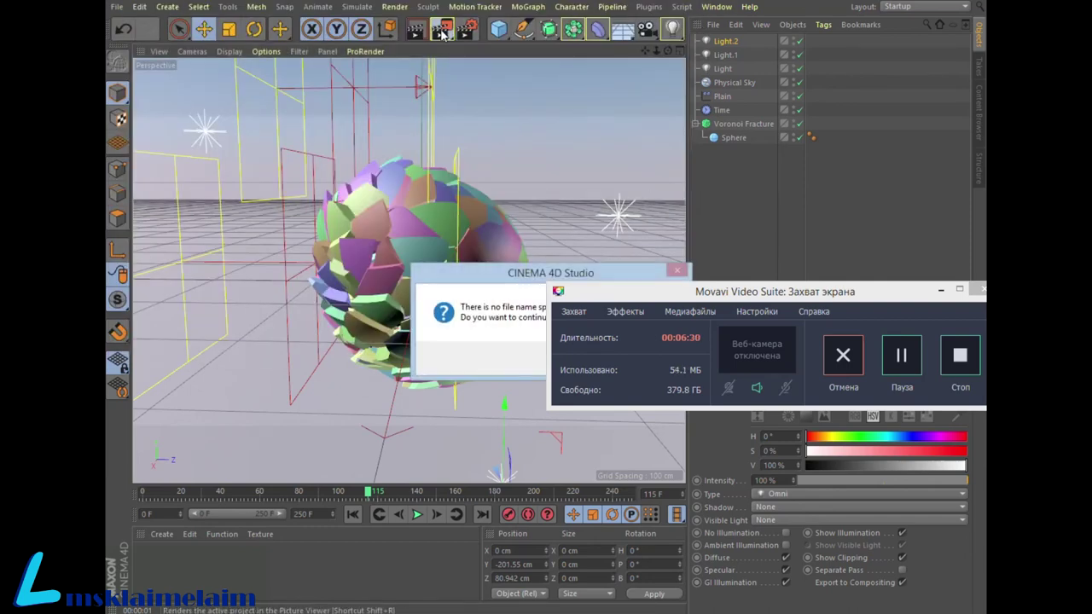
left_click_drag(508, 281, 313, 189)
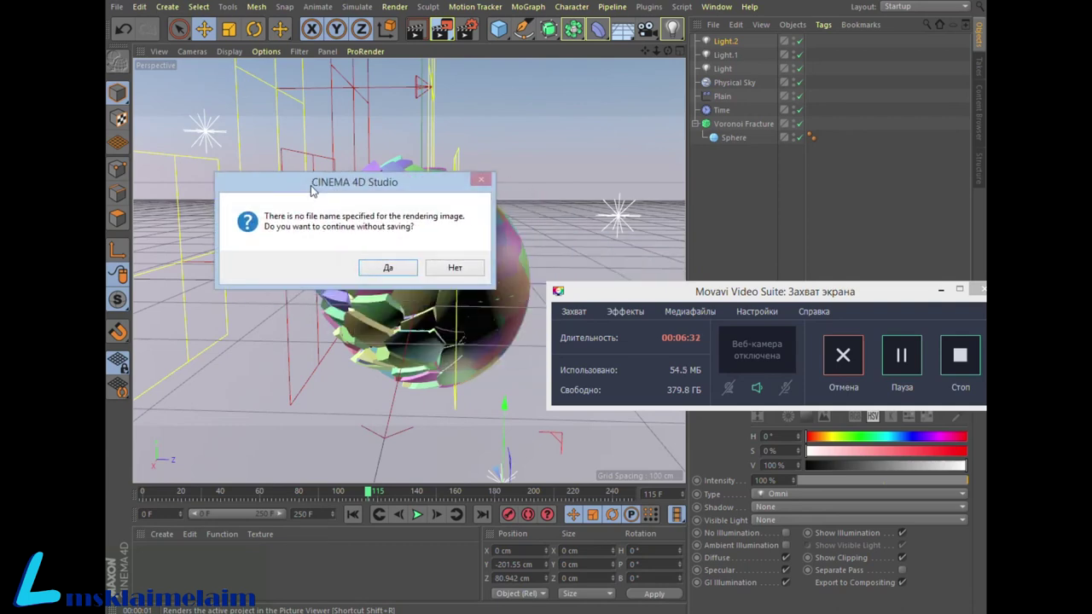
left_click(378, 268)
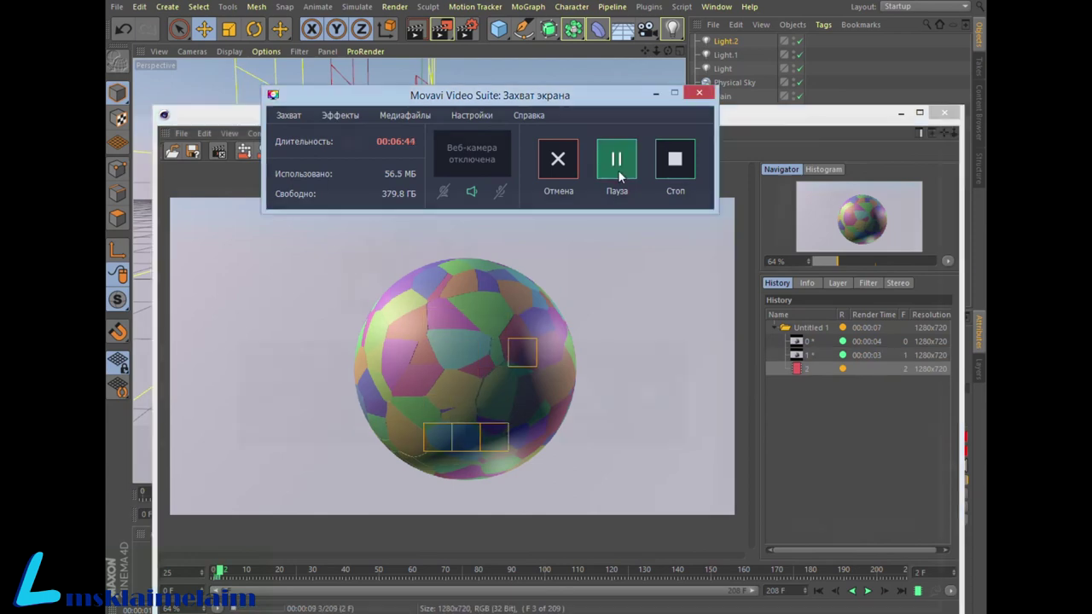
Bring up the Picture Viewer save options and the still-or-animation Type dropdown
left_click(619, 170)
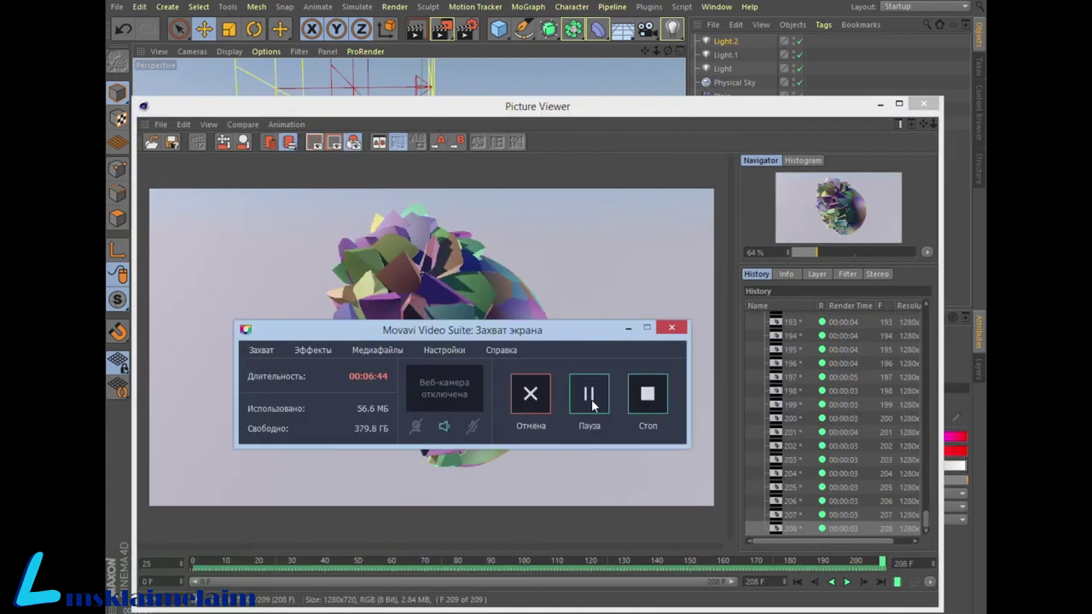
left_click(172, 142)
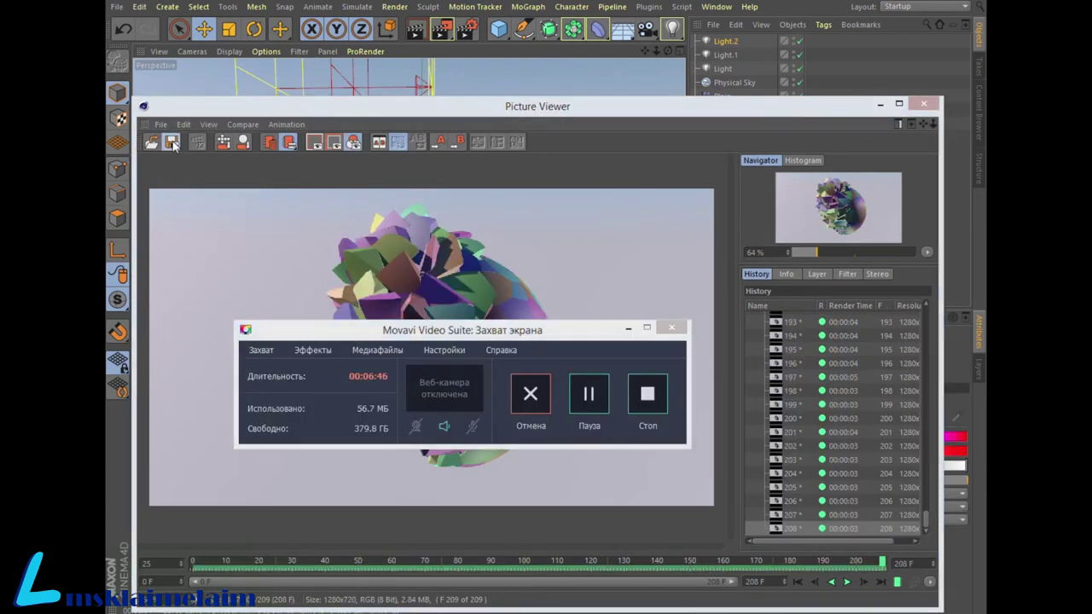
left_click(258, 17)
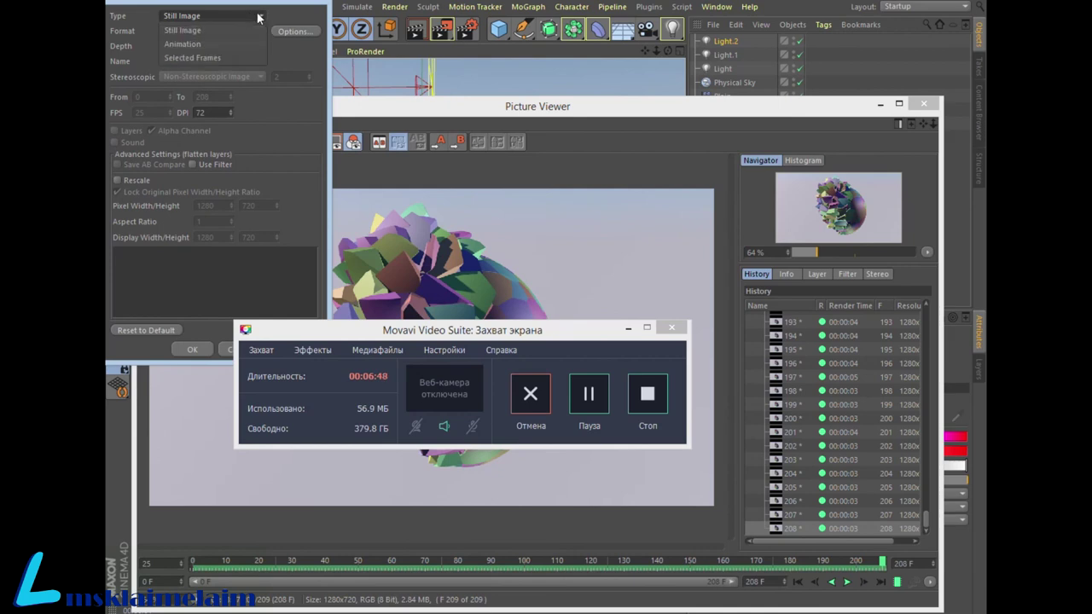